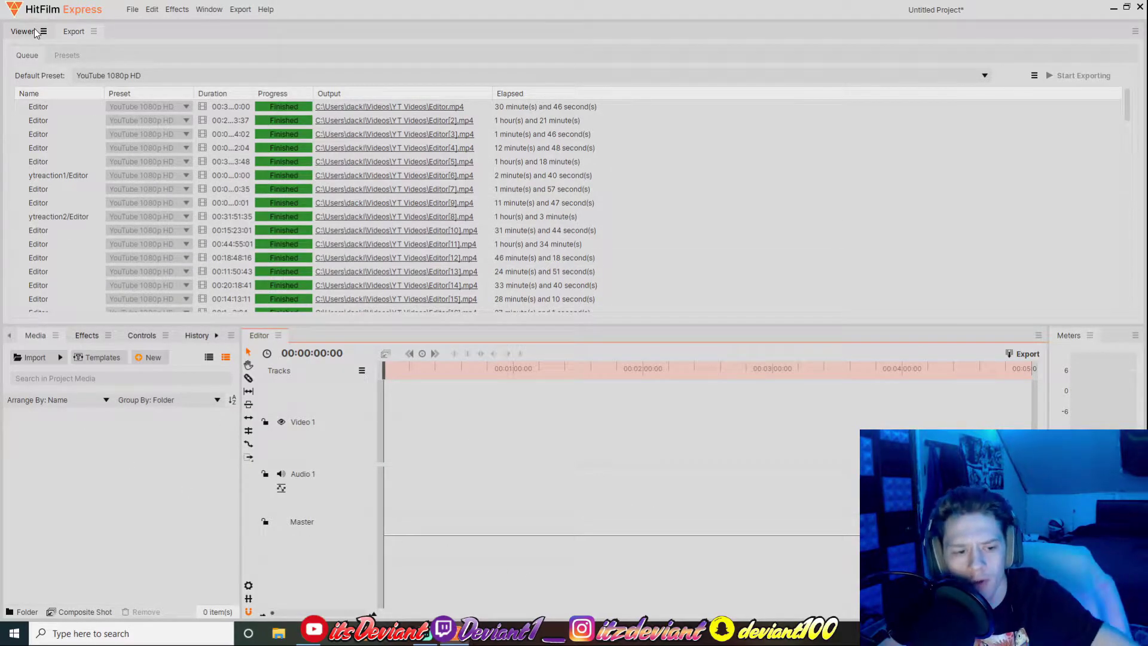
Leave the Export queue for the Viewer, showing the untitled project's empty bin and timeline
left_click(19, 31)
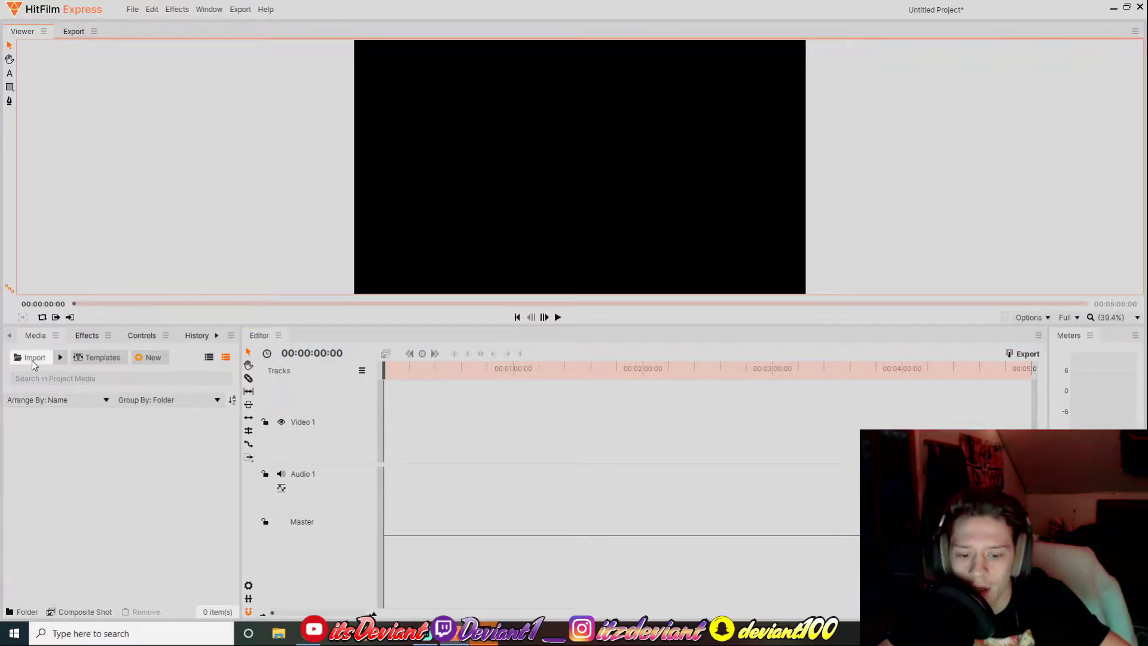
left_click(494, 640)
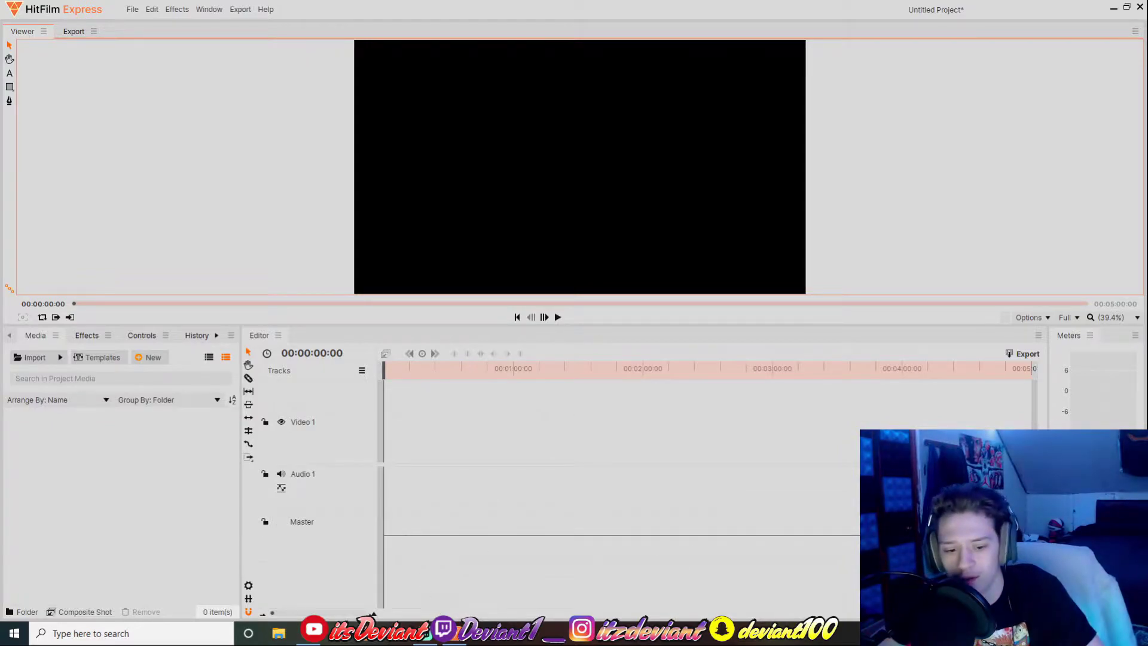
mouse_move(464, 641)
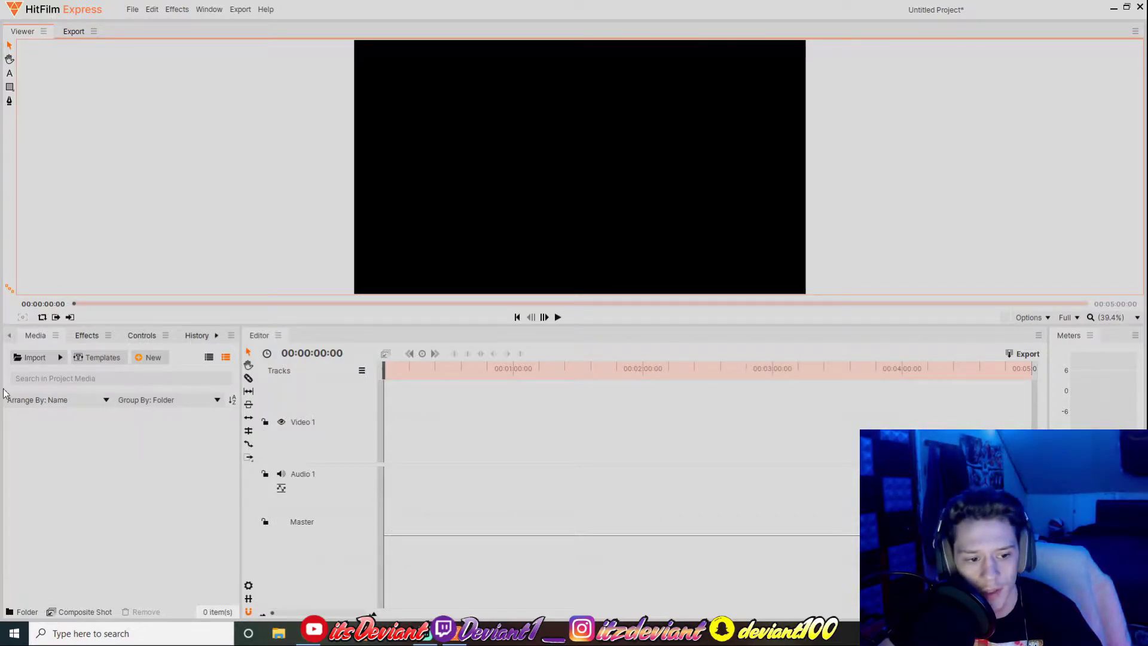
left_click(132, 10)
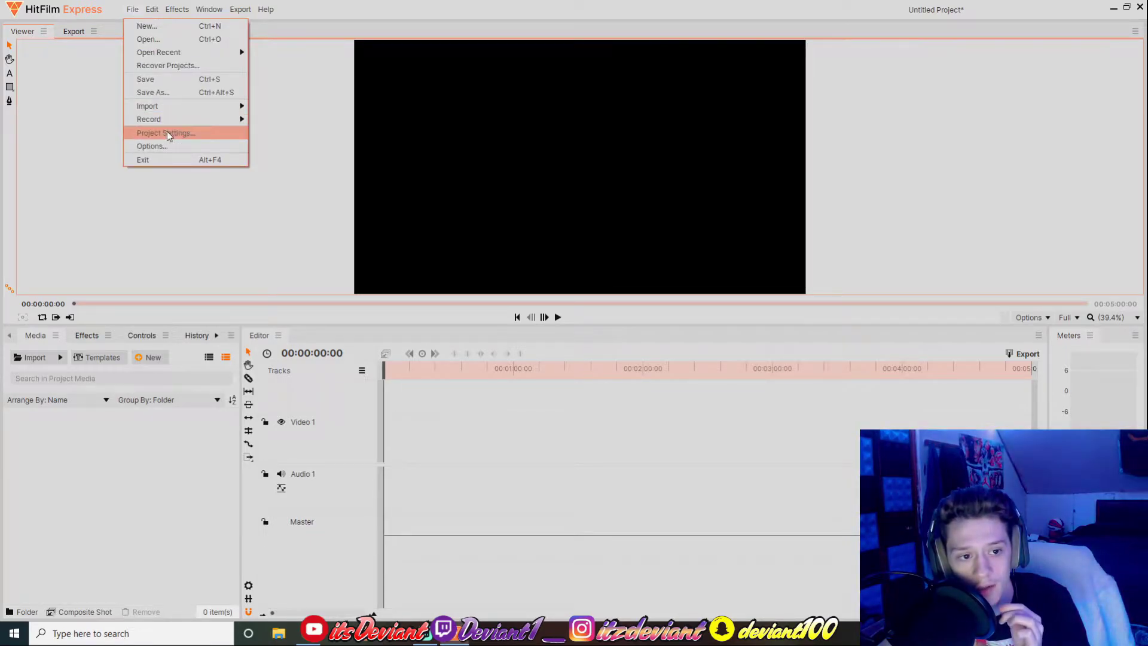
left_click(152, 145)
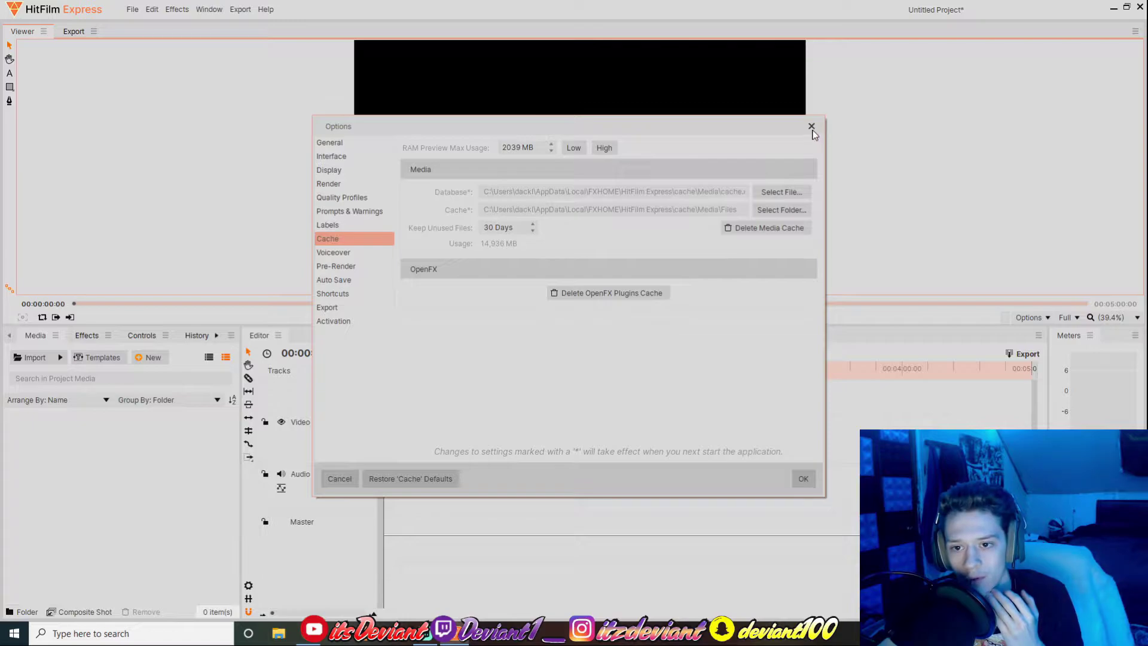
left_click(812, 127)
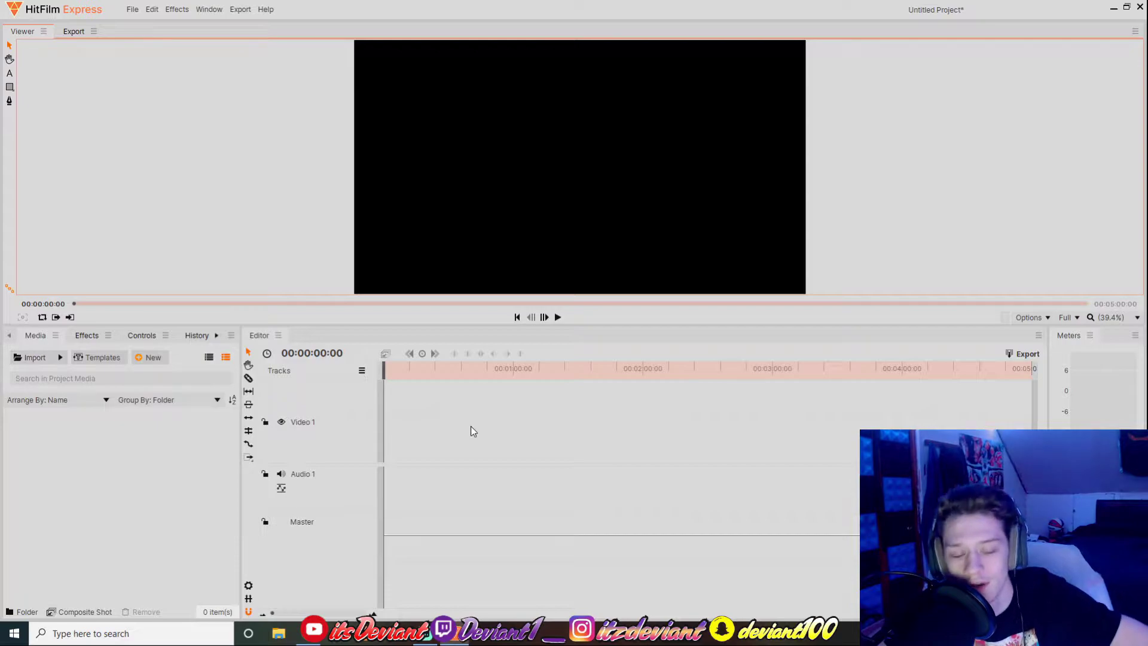
Import 2021-12-06_14-12-03.mp4 from the Videos folder into the media bin
left_click(22, 357)
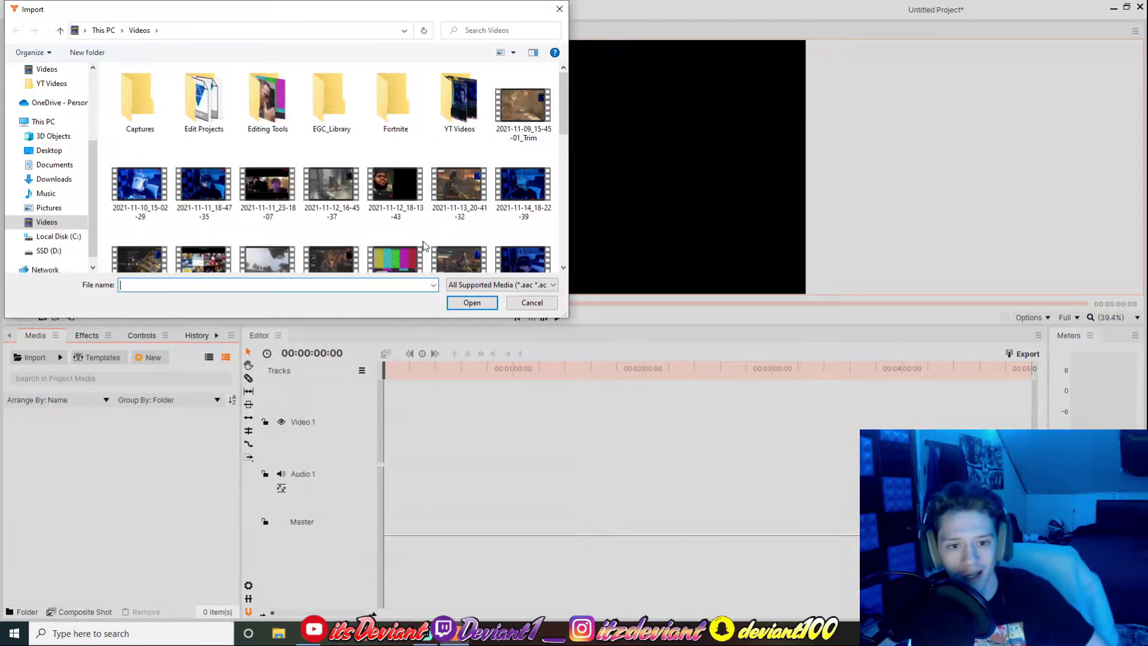
scroll(424, 245, "down", 10)
double_click(331, 233)
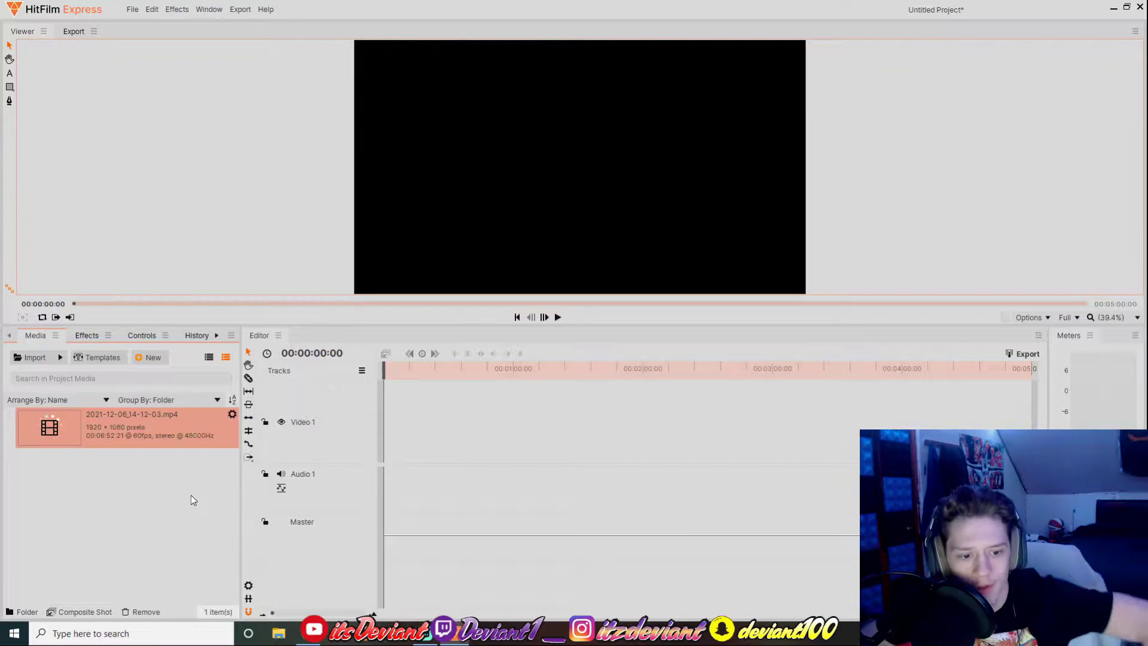
Place the recording on the timeline, remove the intro before 00:02:08:00, and shift the rest to zero
left_click_drag(191, 442, 384, 461)
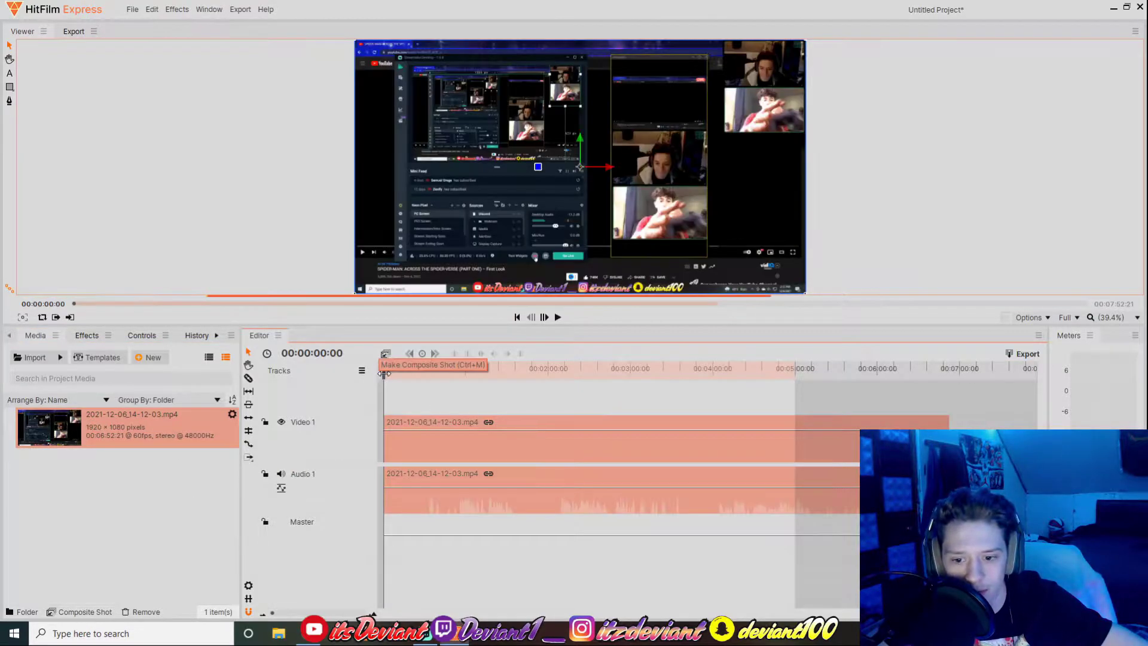
left_click_drag(388, 373, 559, 380)
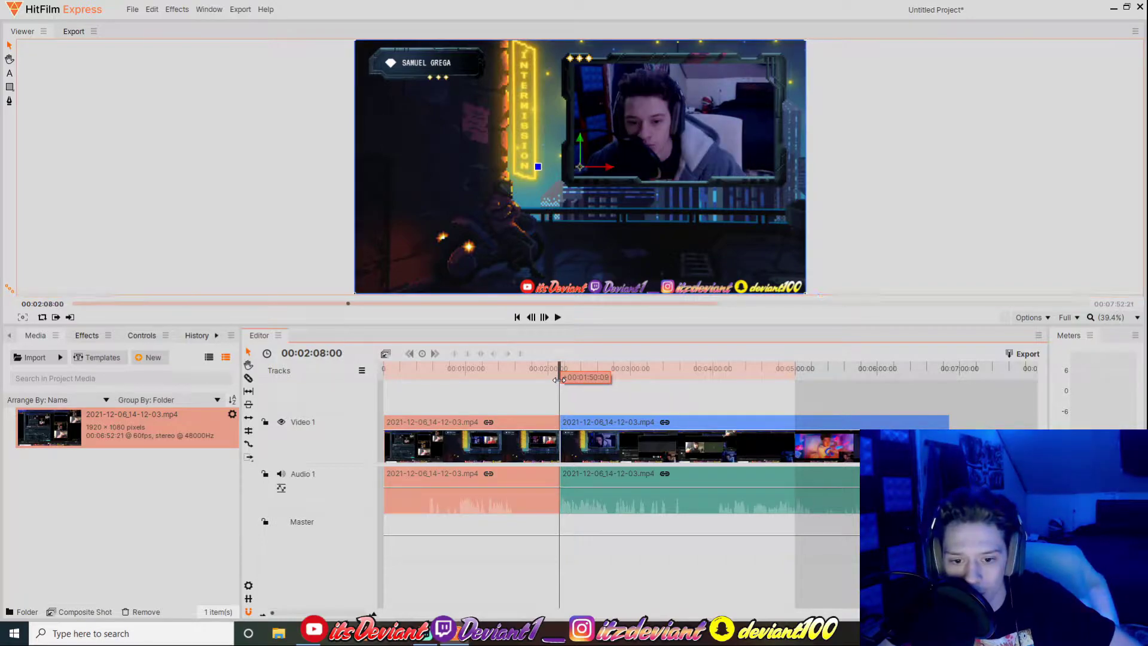
left_click(579, 420)
right_click(579, 422)
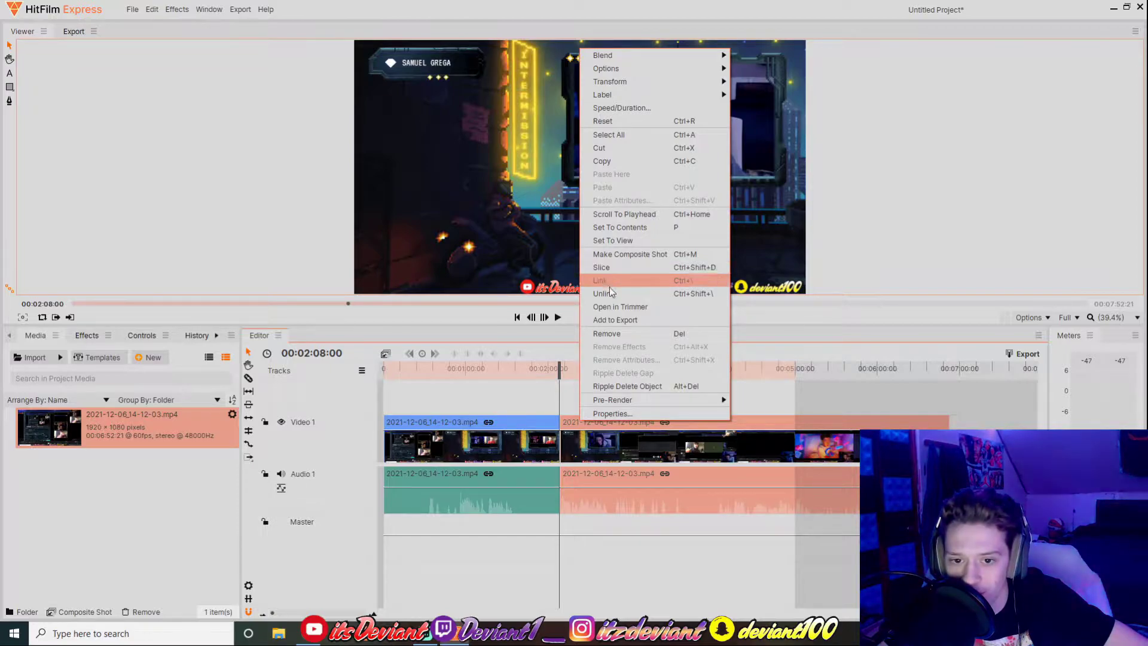
left_click(537, 431)
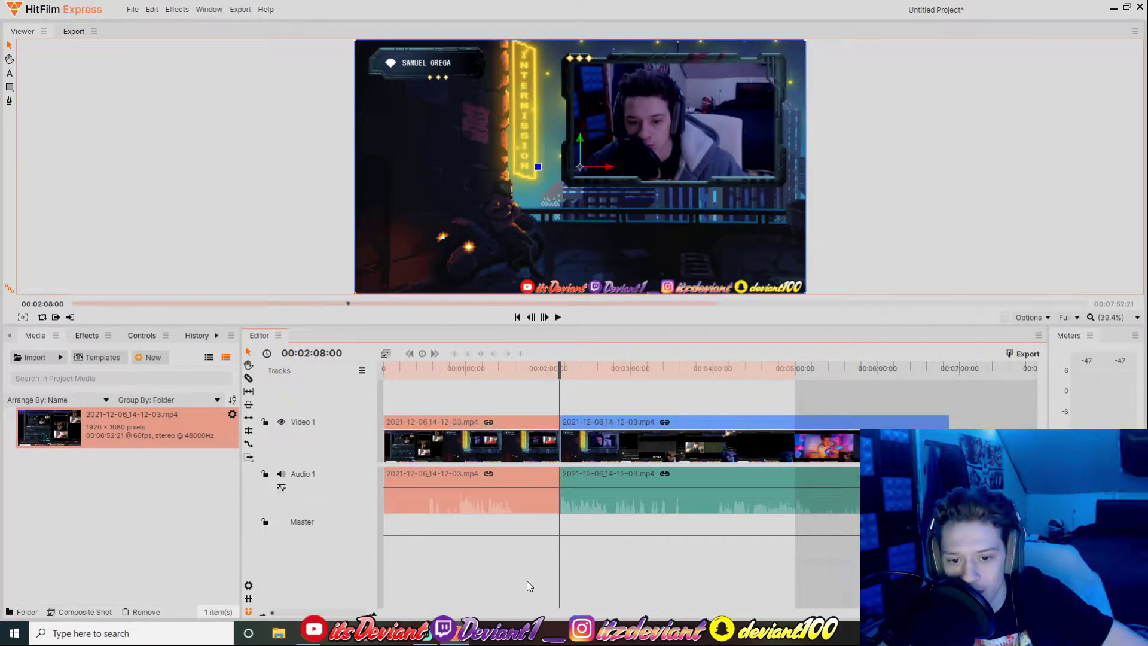
right_click(497, 422)
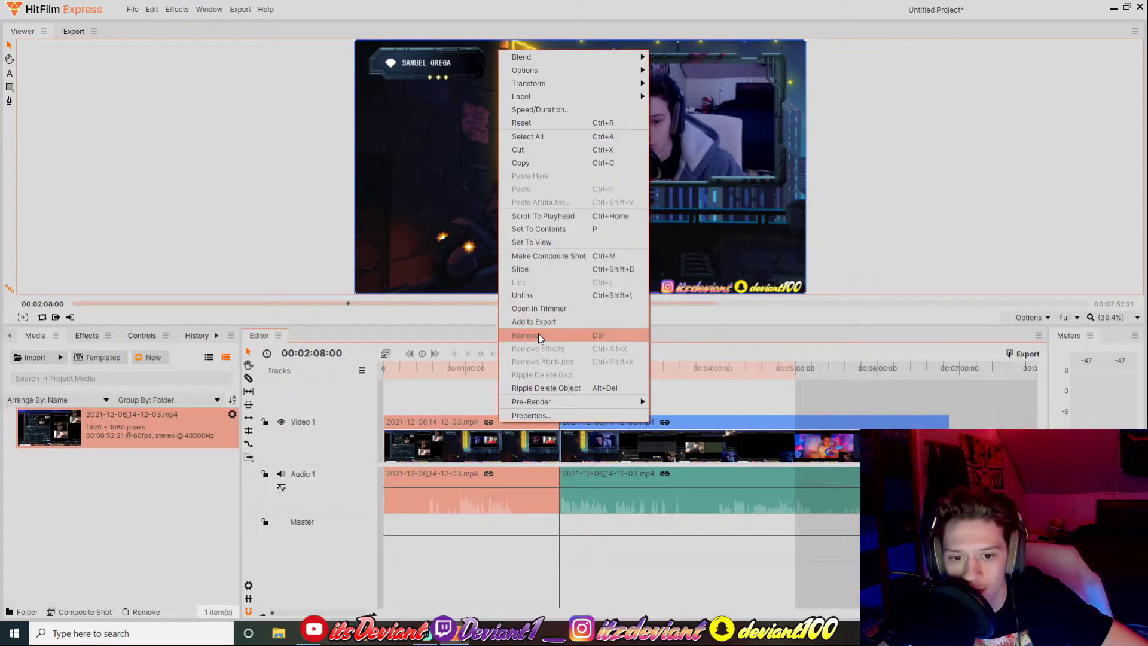
left_click(538, 332)
left_click_drag(600, 426, 416, 426)
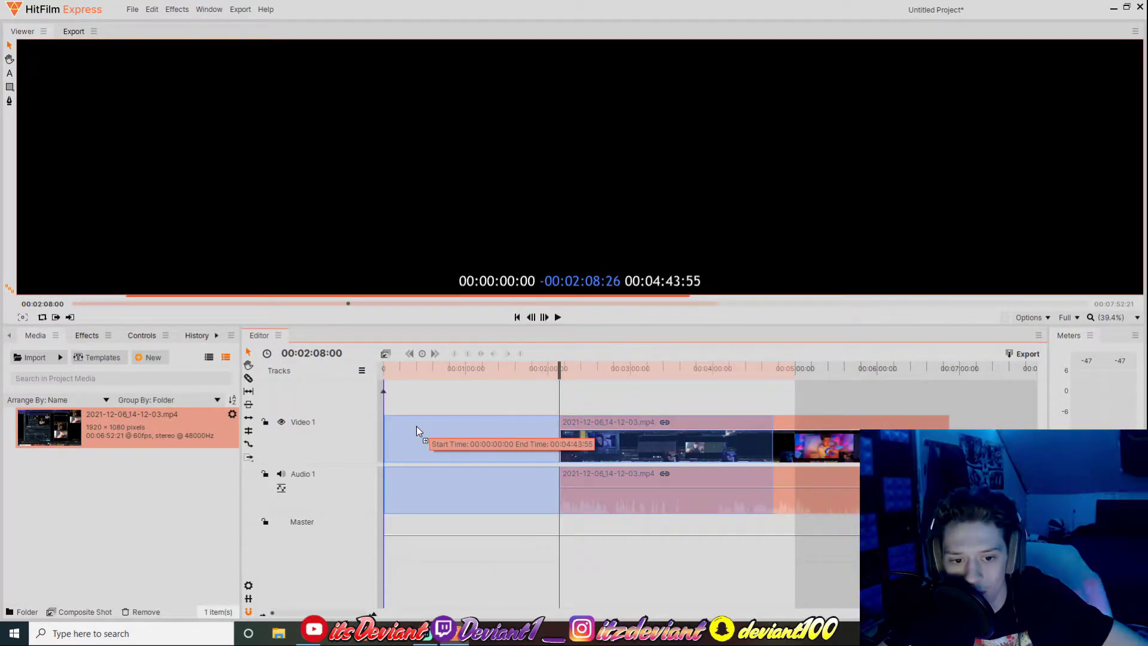
Play the trimmed video from the start, then settle the playhead at 00:00:07:04
key("Home")
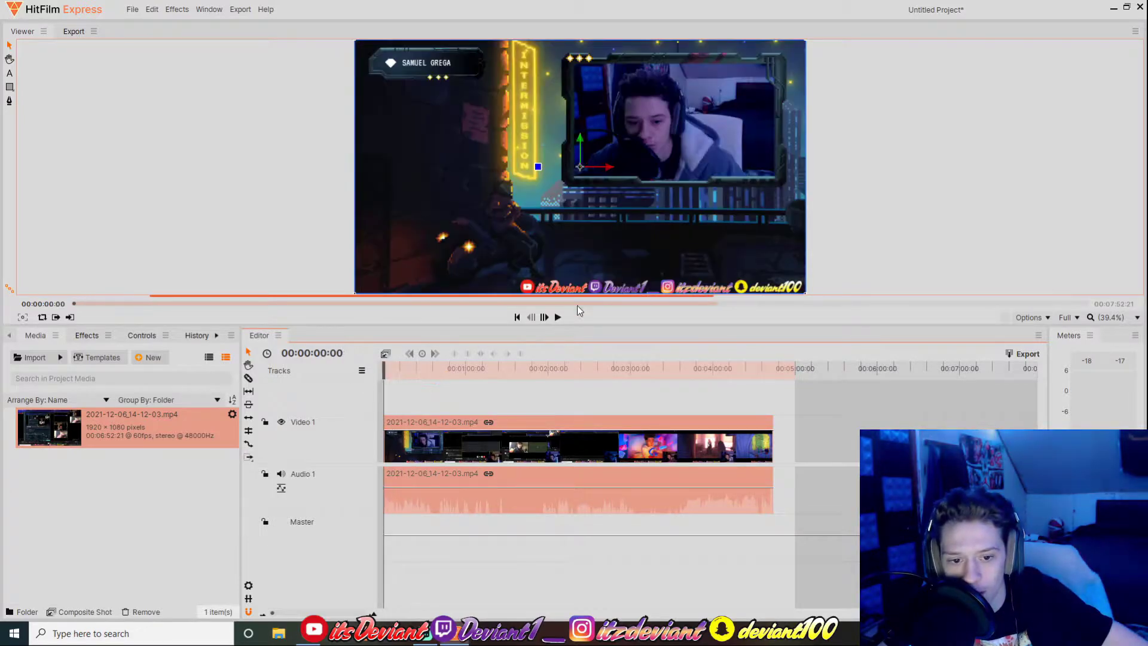
left_click(558, 318)
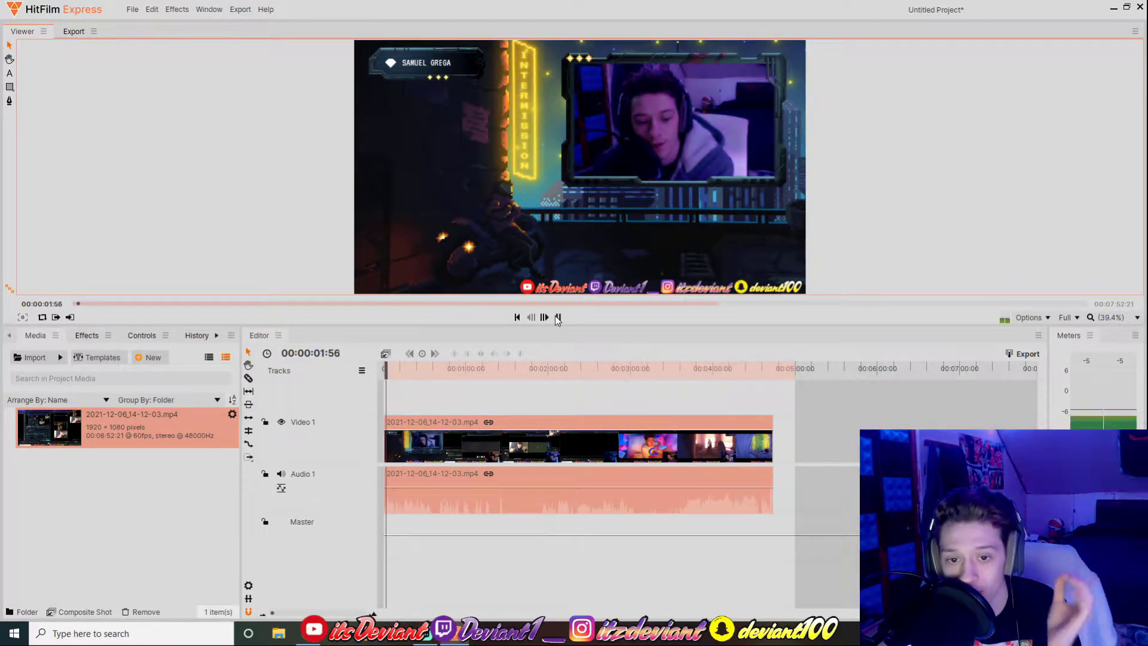
left_click(558, 317)
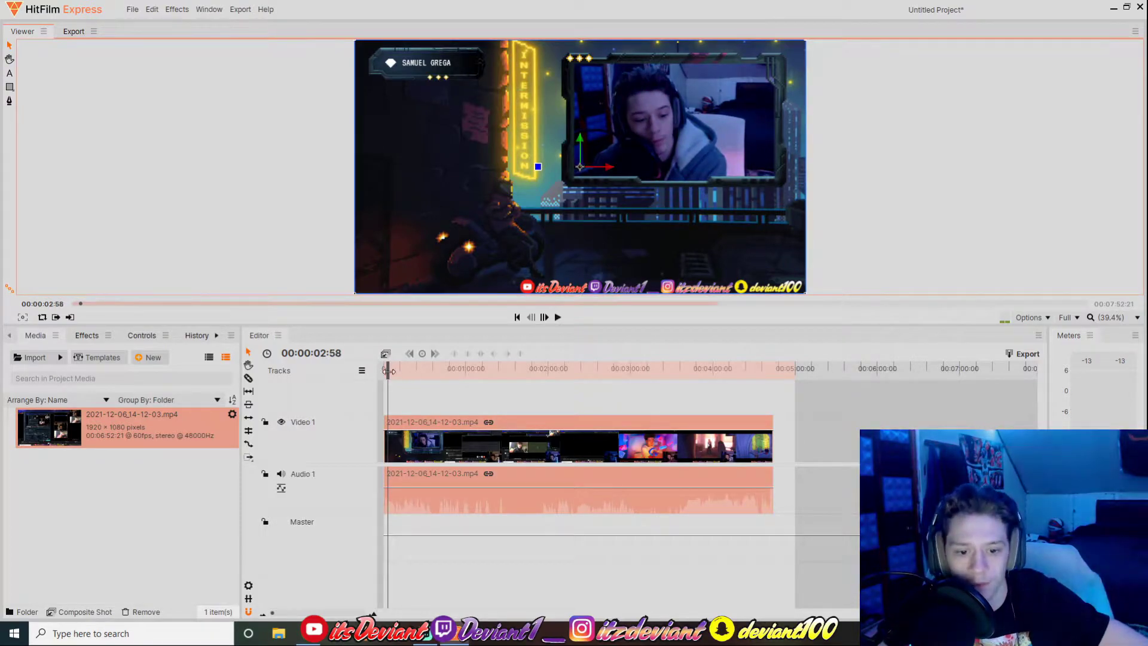
left_click_drag(389, 370, 394, 372)
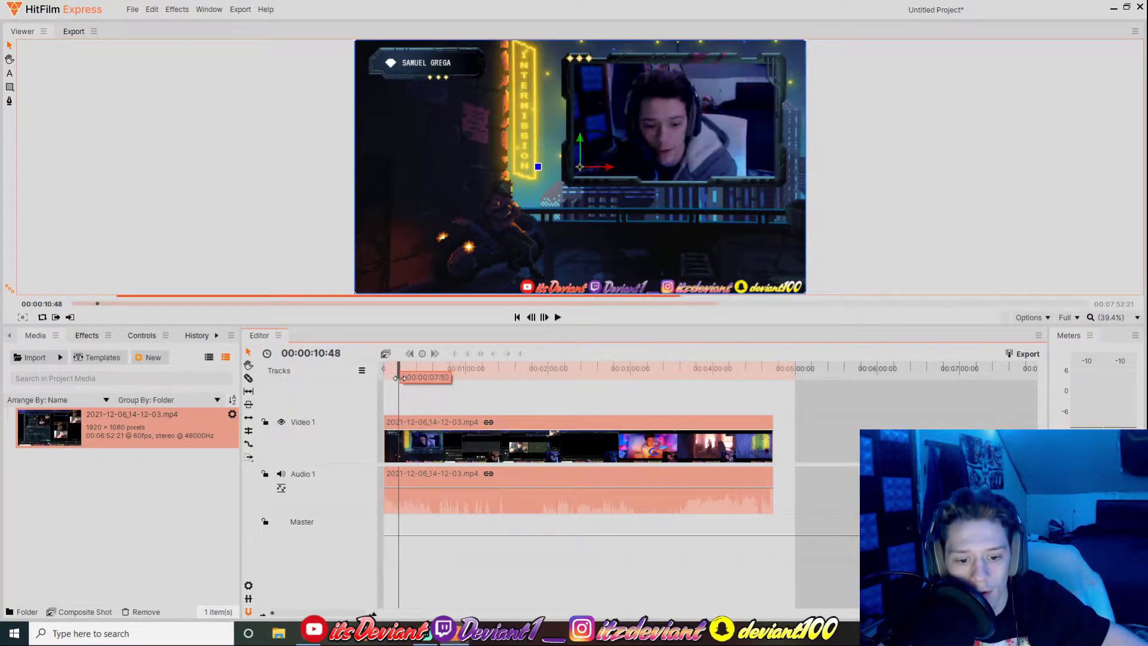
left_click(323, 612)
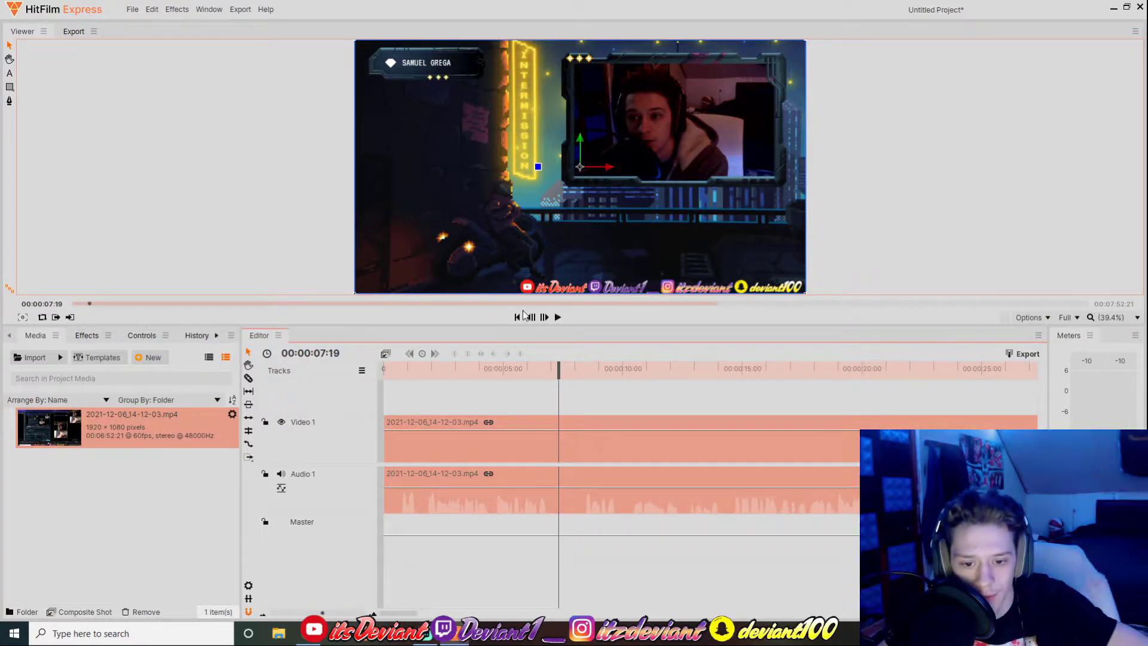
left_click_drag(560, 377, 551, 375)
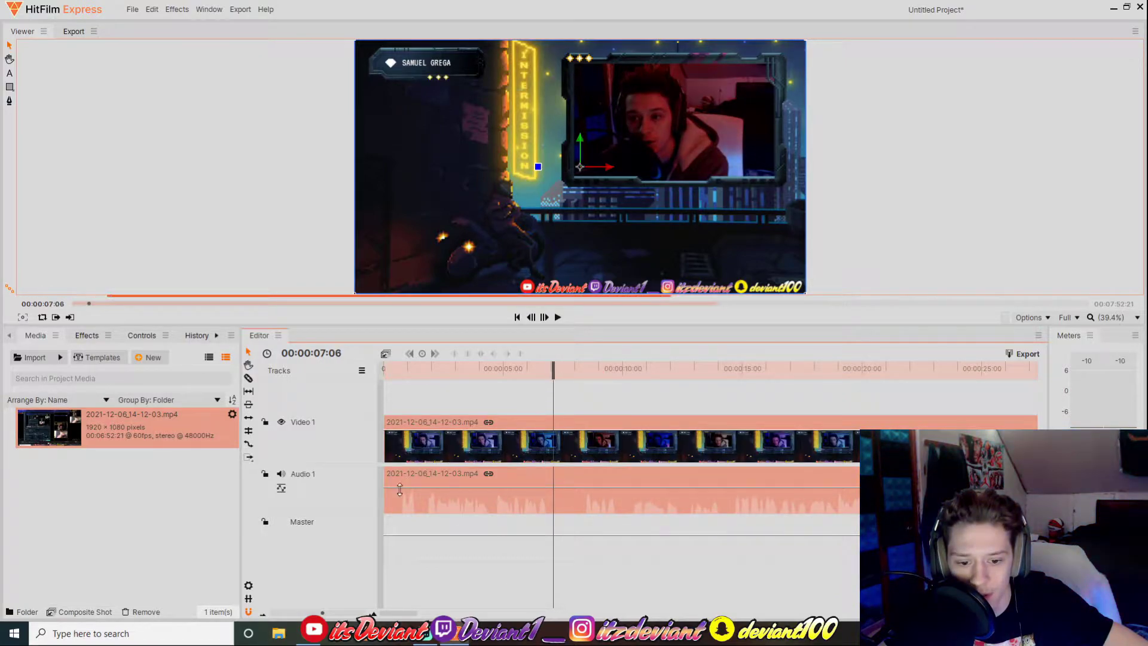
left_click(279, 614)
left_click_drag(279, 614, 323, 615)
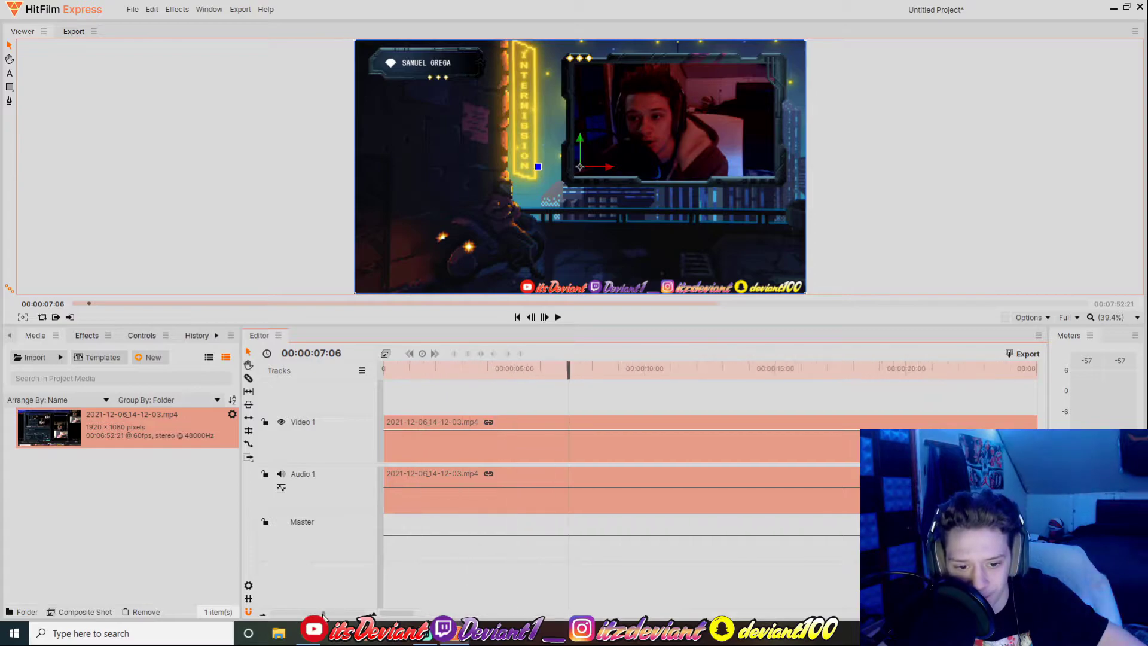
mouse_move(565, 366)
left_mouse_down()
mouse_move(603, 394)
mouse_move(639, 379)
mouse_move(571, 382)
mouse_move(579, 372)
left_mouse_up()
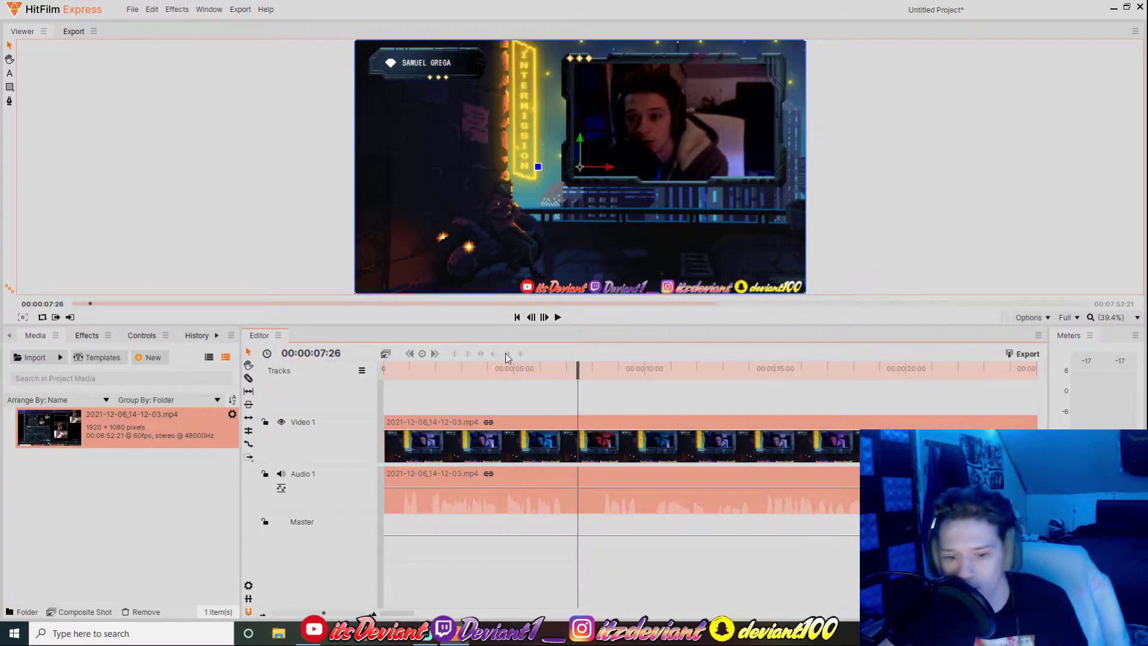
left_click_drag(575, 372, 573, 377)
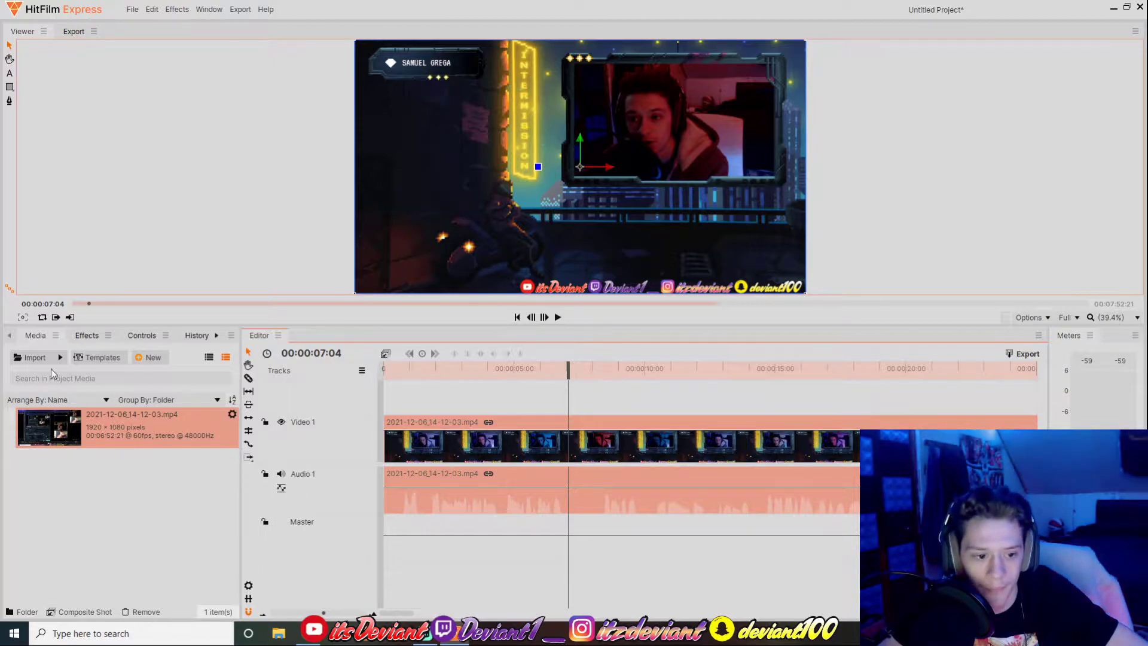
Bring up the import window again and browse into the Editing Tools folder
left_click(34, 357)
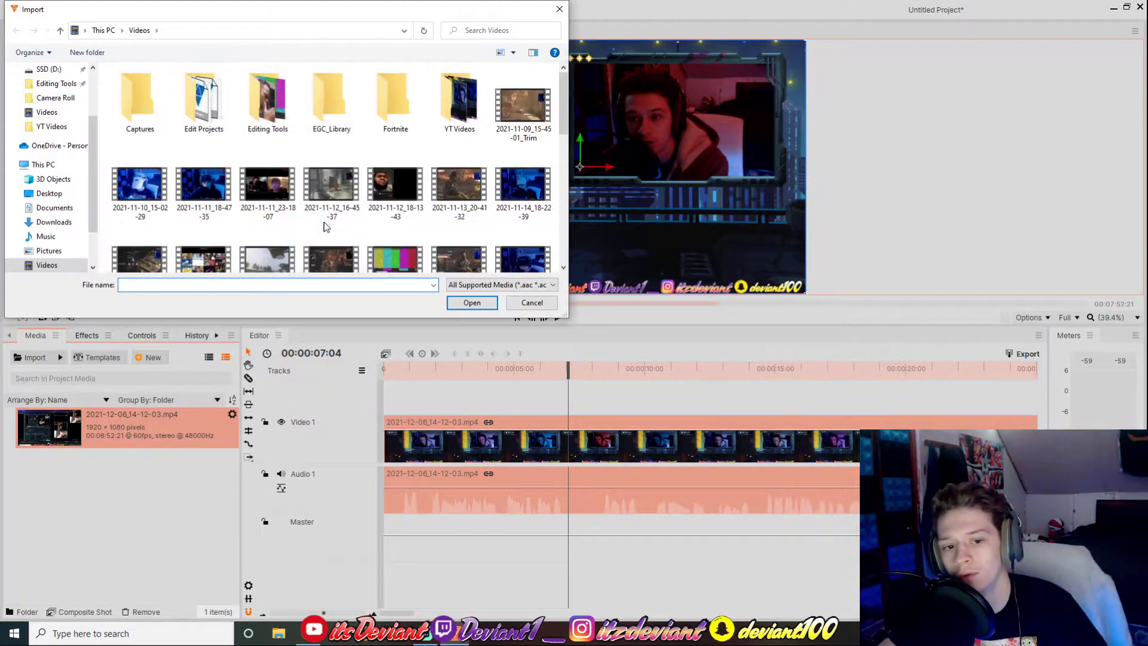
scroll(54, 227, "up", 1)
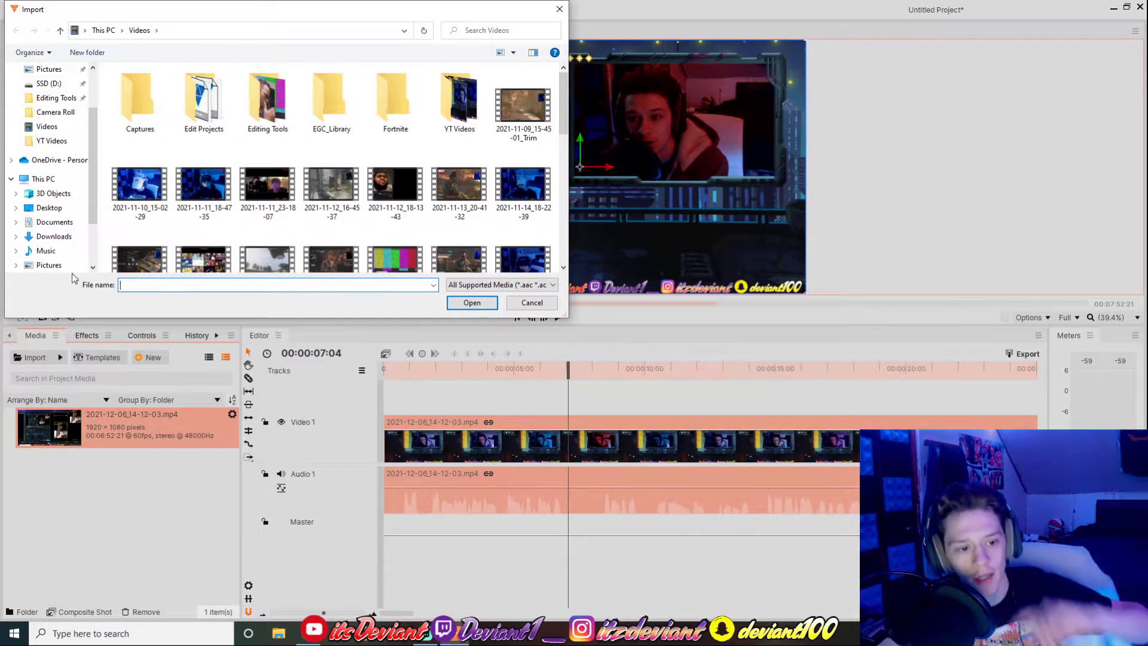
key("Escape")
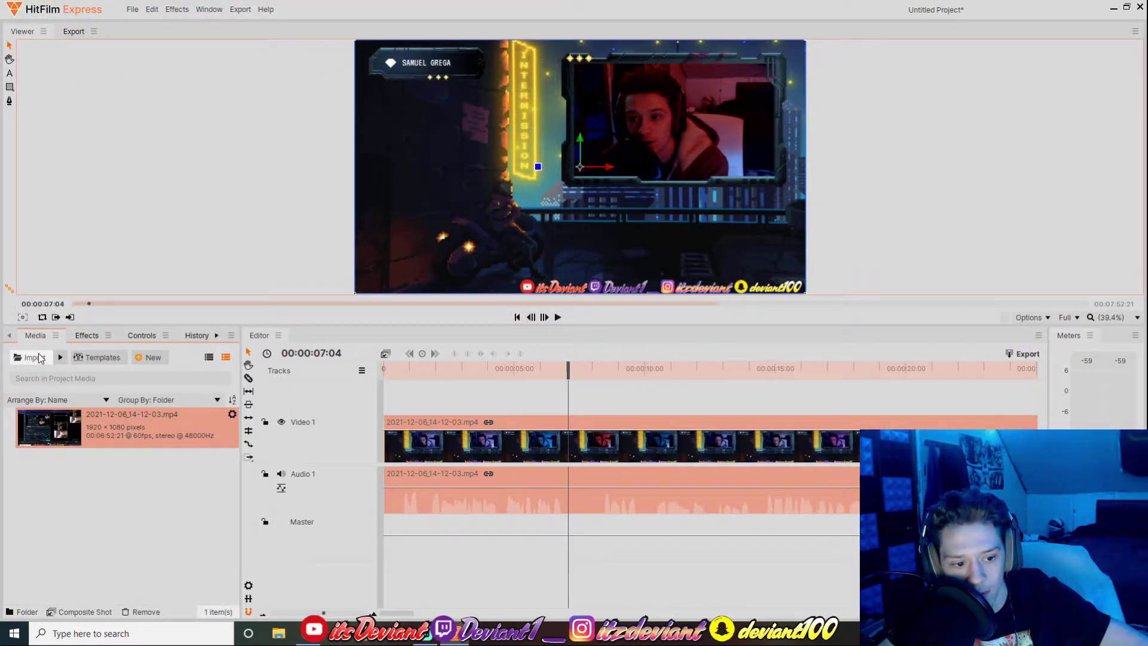
left_click(40, 358)
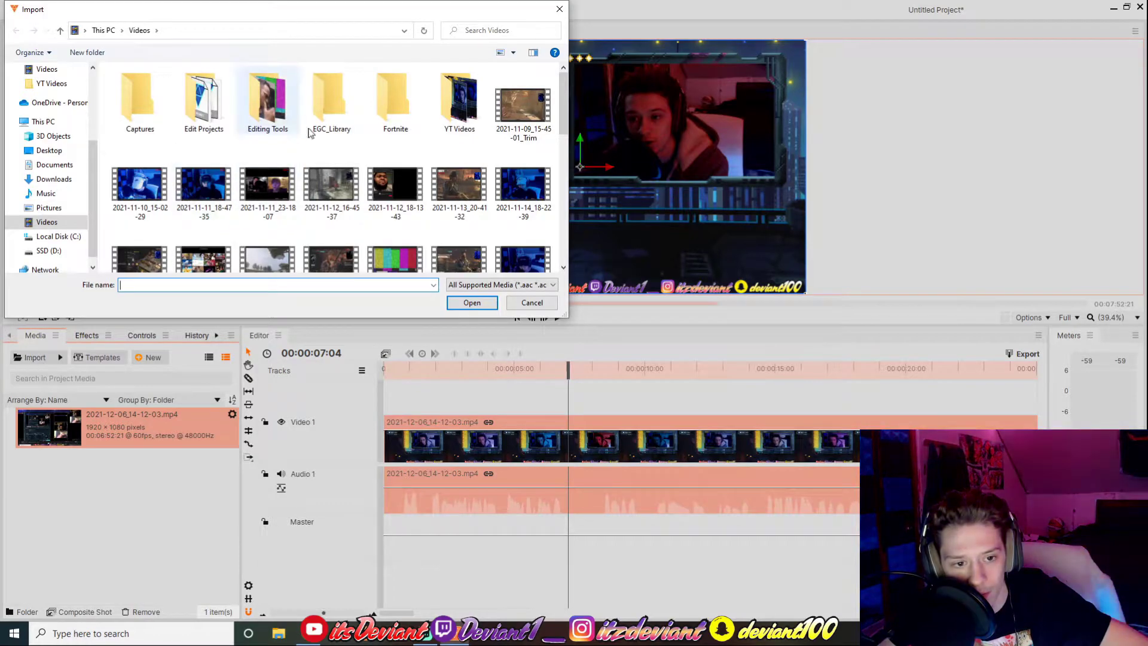
scroll(314, 173, "down", 3)
scroll(36, 180, "up", 3)
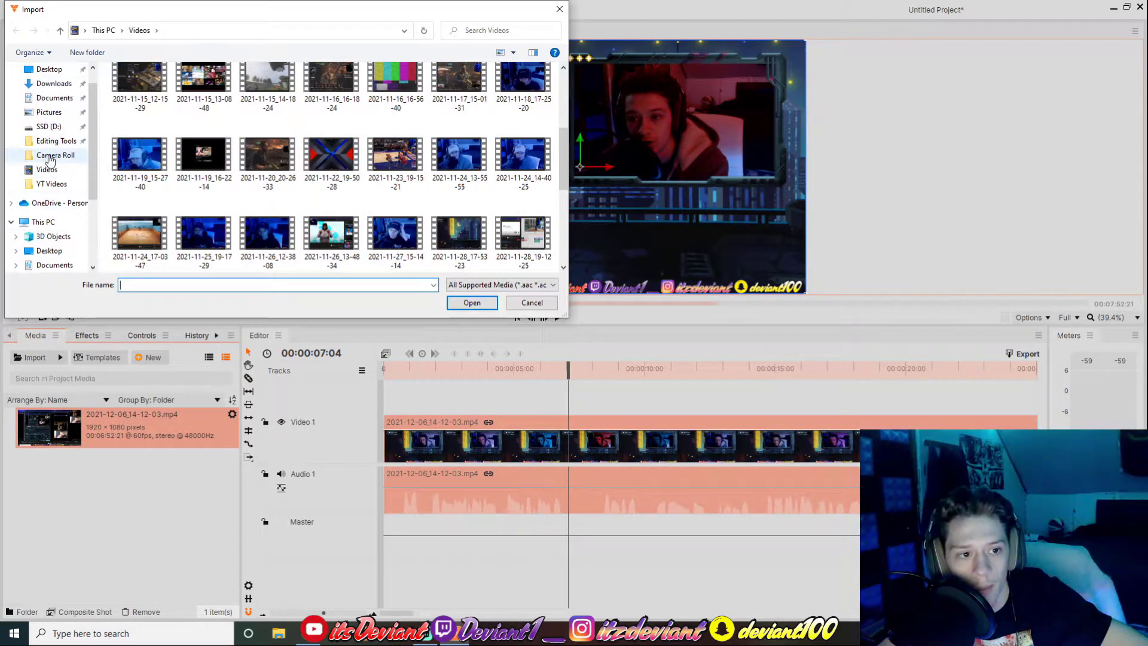
left_click(49, 143)
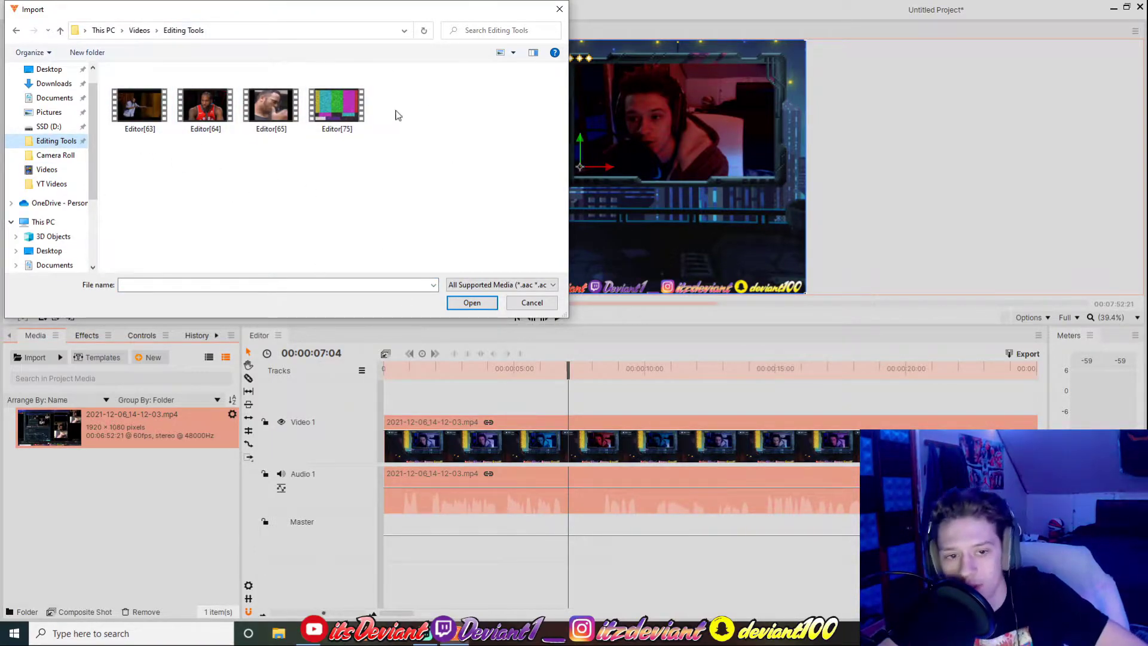
Import Editor[75] and drop it onto Video 1 at the 07:04 playhead
double_click(334, 111)
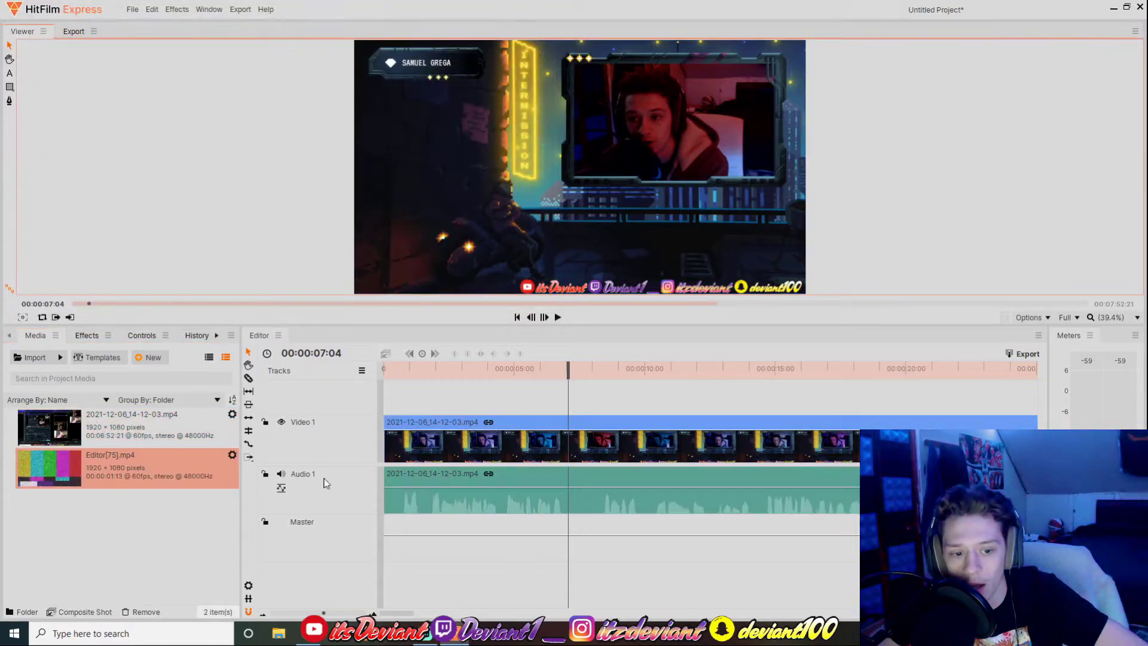
left_click_drag(64, 472, 570, 414)
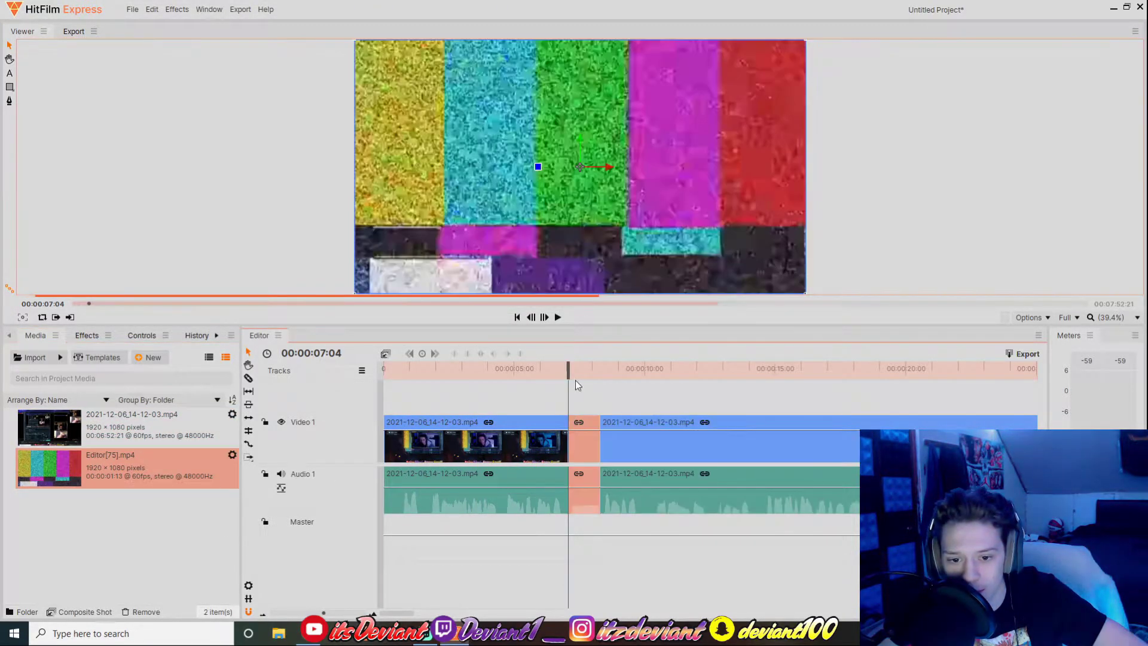
left_click(557, 317)
Slice the static clip, remove the excess, and slide the short piece against the first clip
left_click_drag(590, 368, 592, 375)
right_click(587, 445)
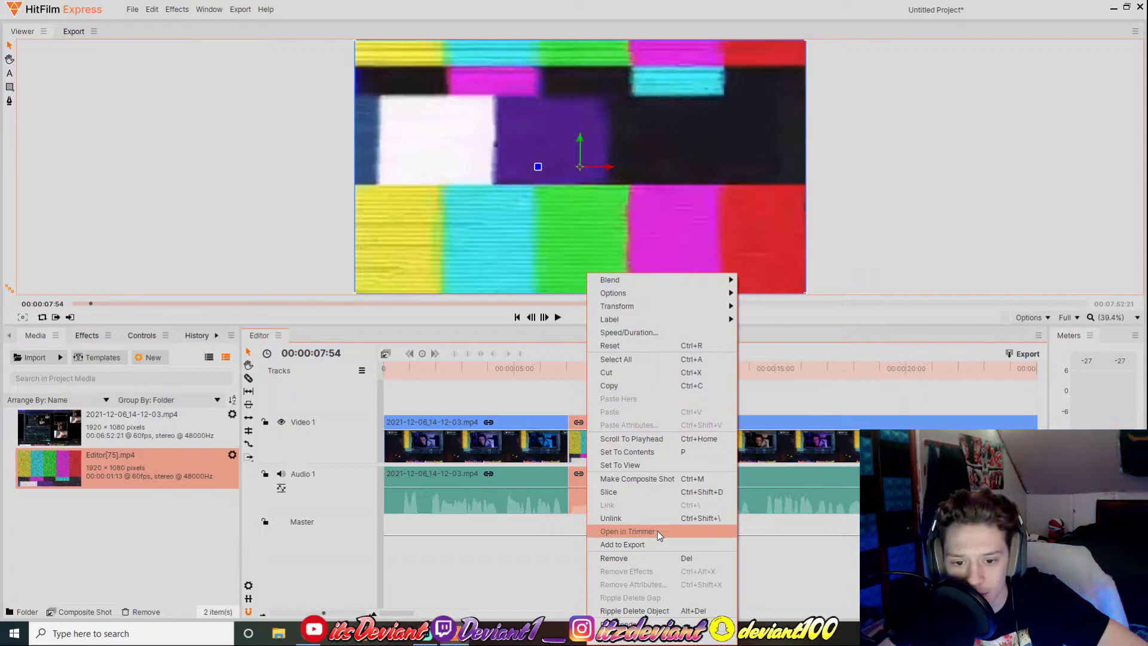
left_click(610, 490)
right_click(581, 442)
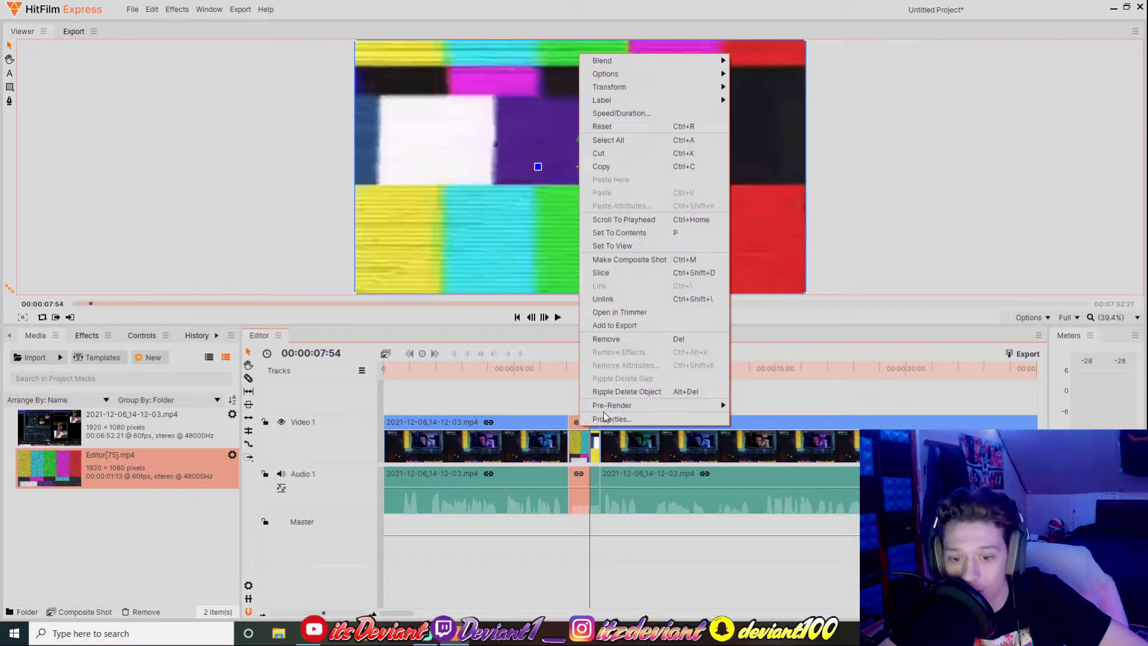
left_click(610, 338)
left_click_drag(597, 442, 575, 428)
Play back through the new static transition and set the playhead at 07:52
left_click(557, 317)
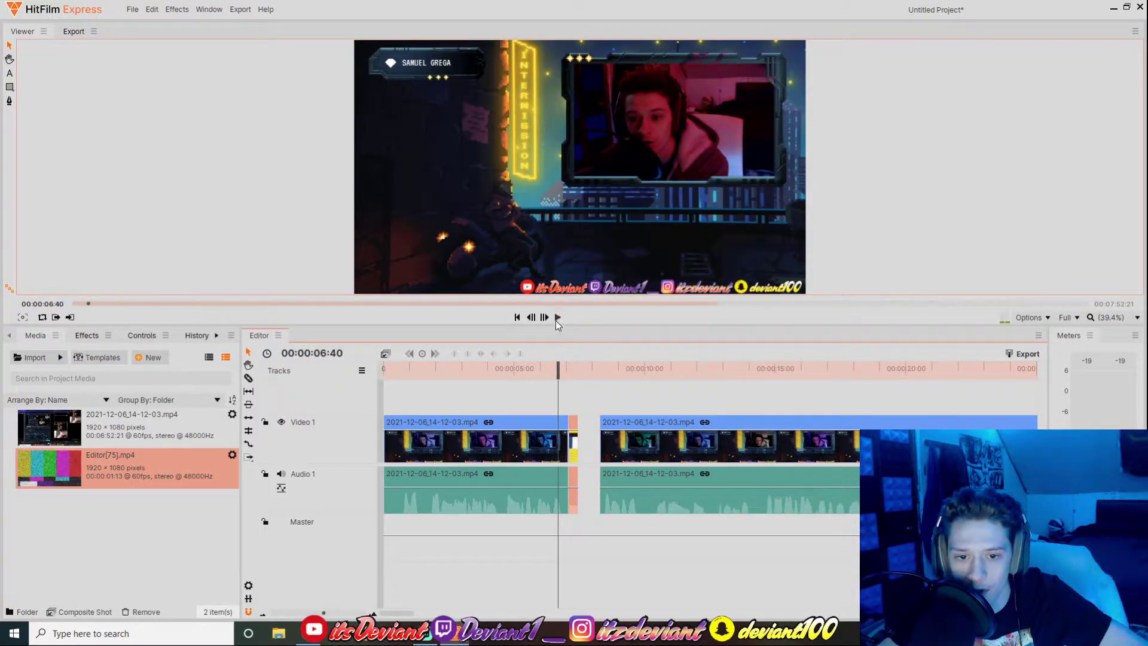
left_click(557, 317)
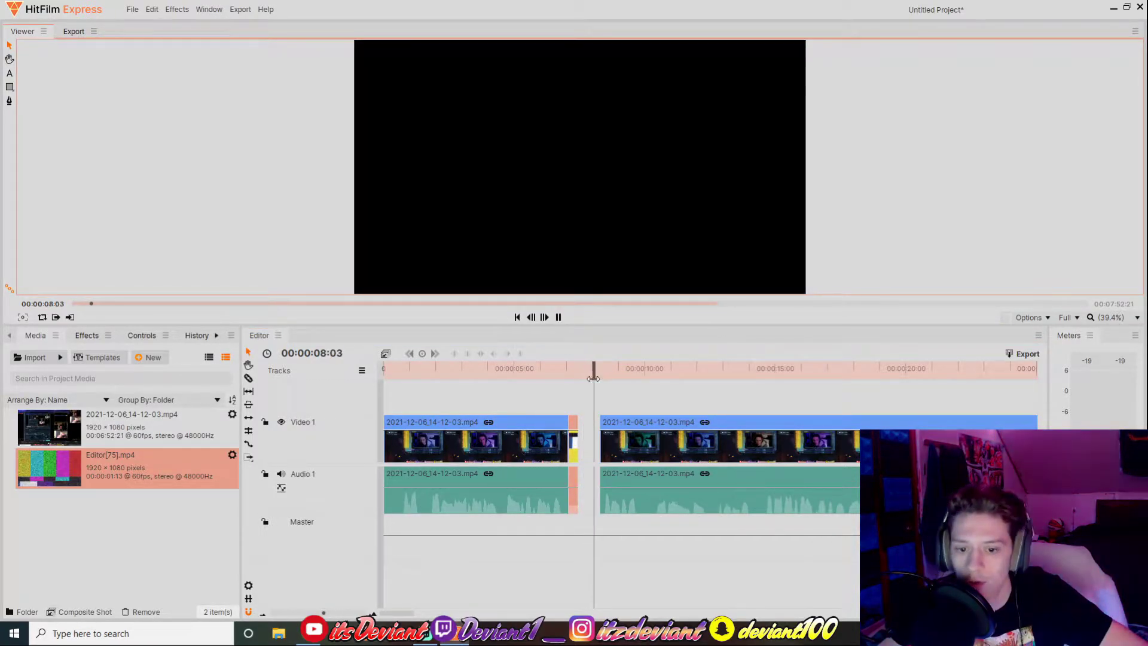
left_click(591, 375)
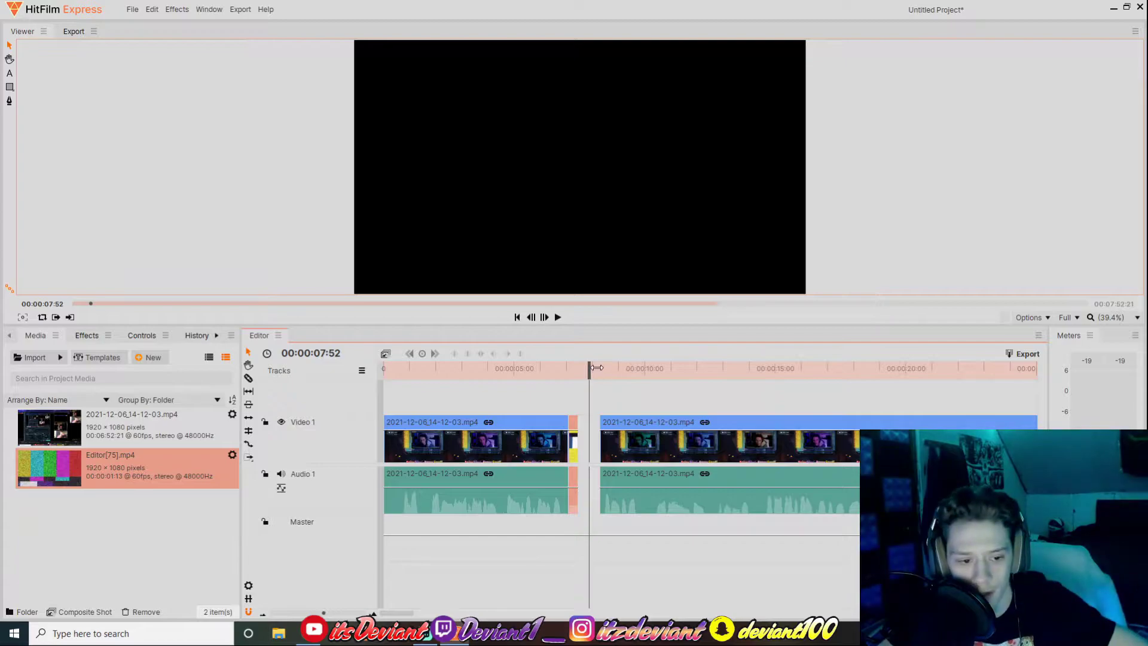
key("ctrl+i")
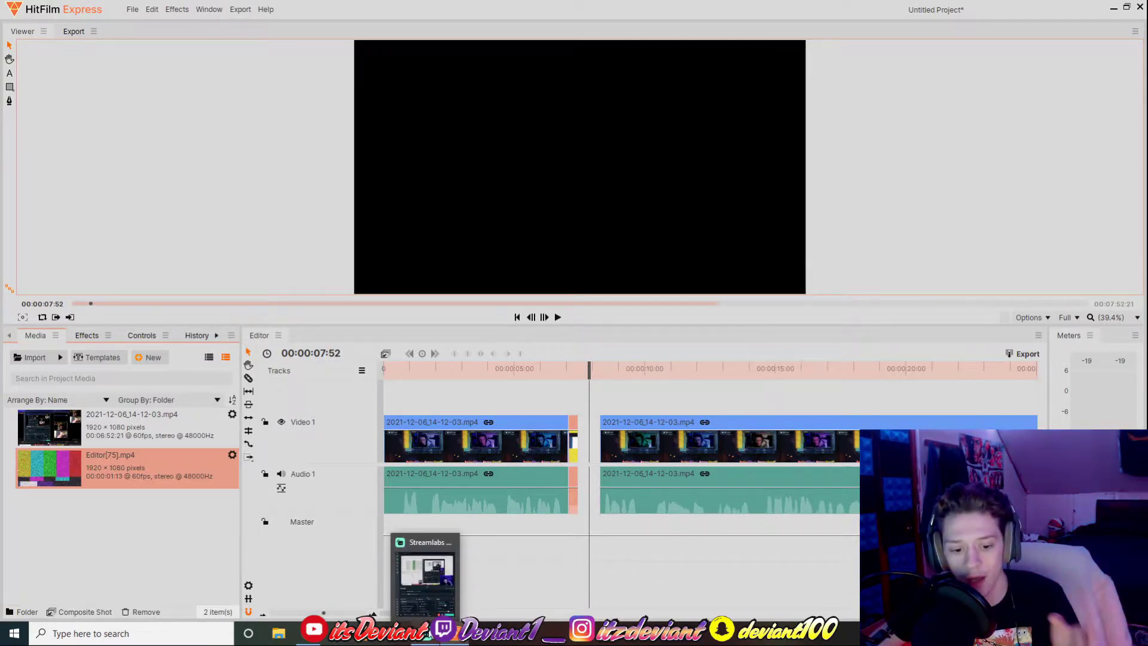
left_click(425, 565)
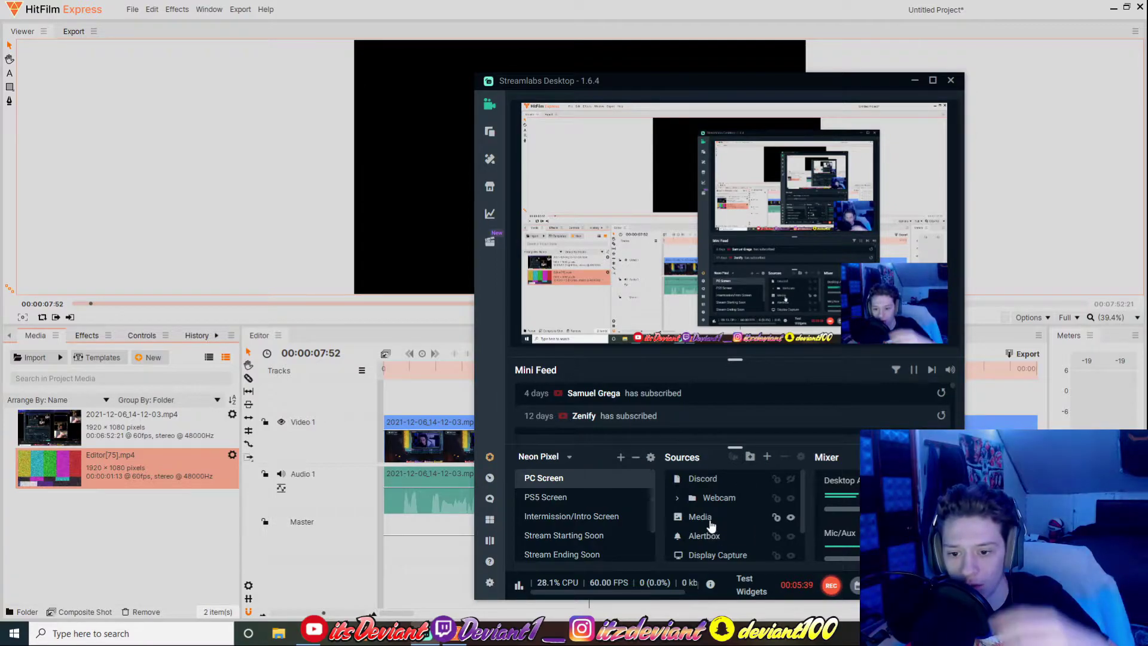
scroll(780, 538, "down", 2)
scroll(784, 538, "up", 2)
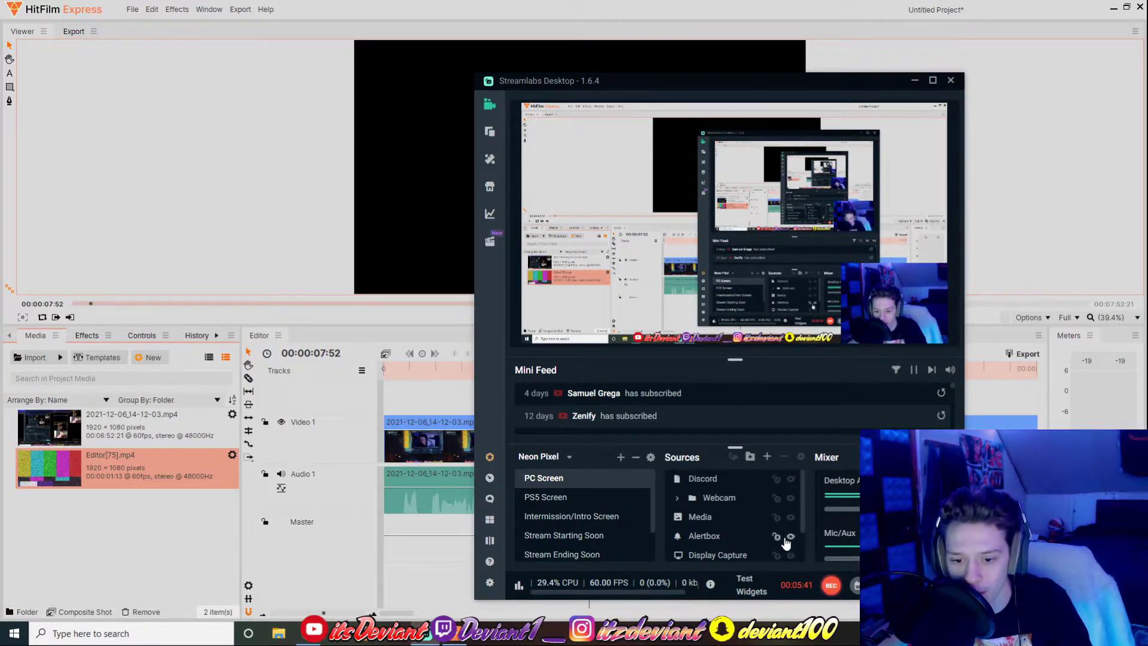
left_click(791, 499)
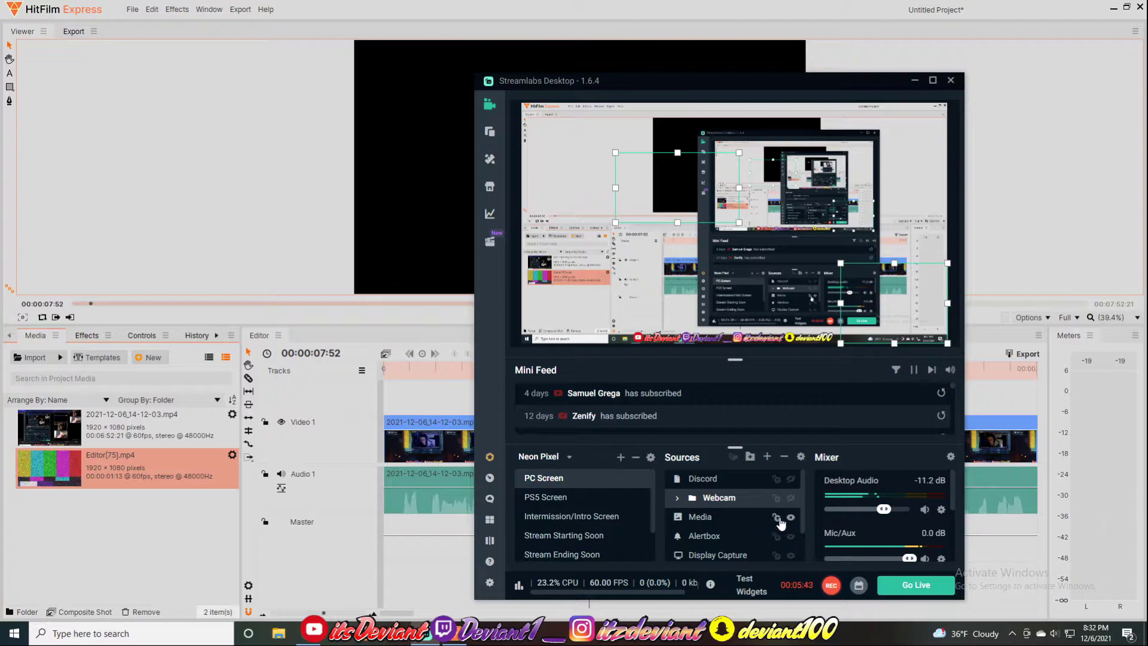
left_click(790, 519)
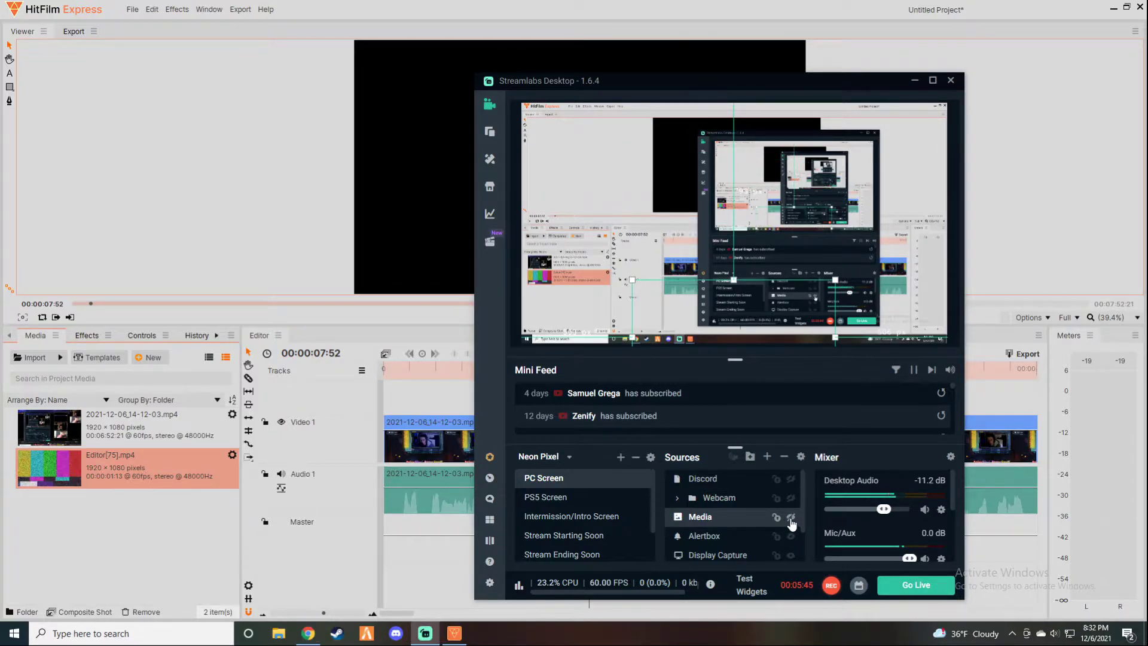
left_click(791, 498)
left_click(791, 517)
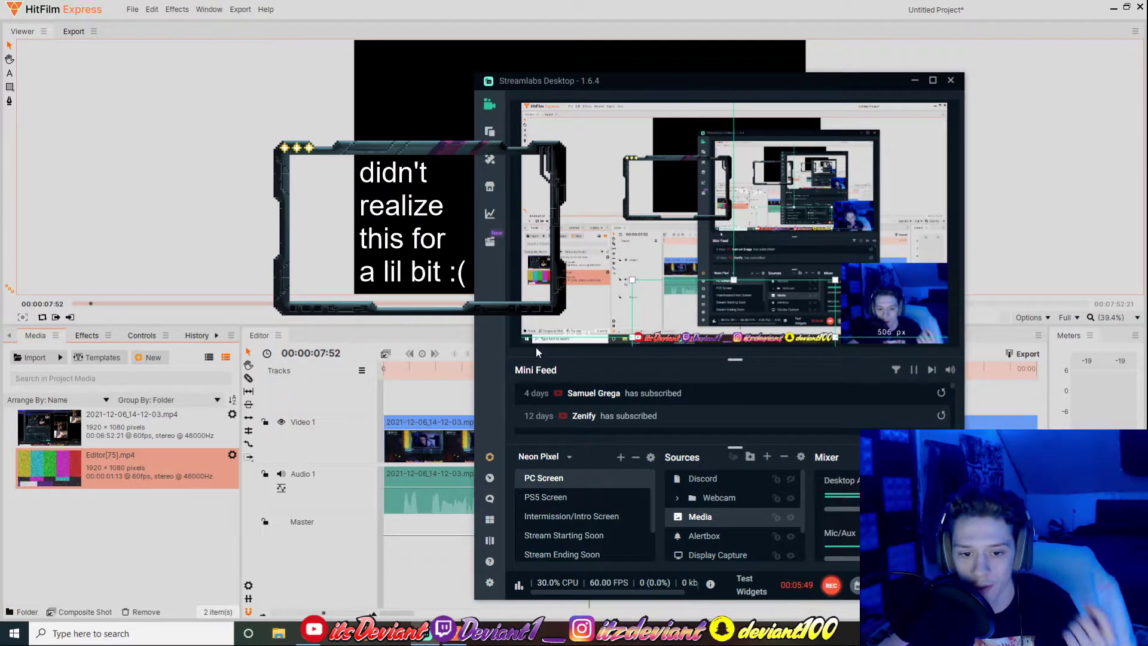
left_click(75, 514)
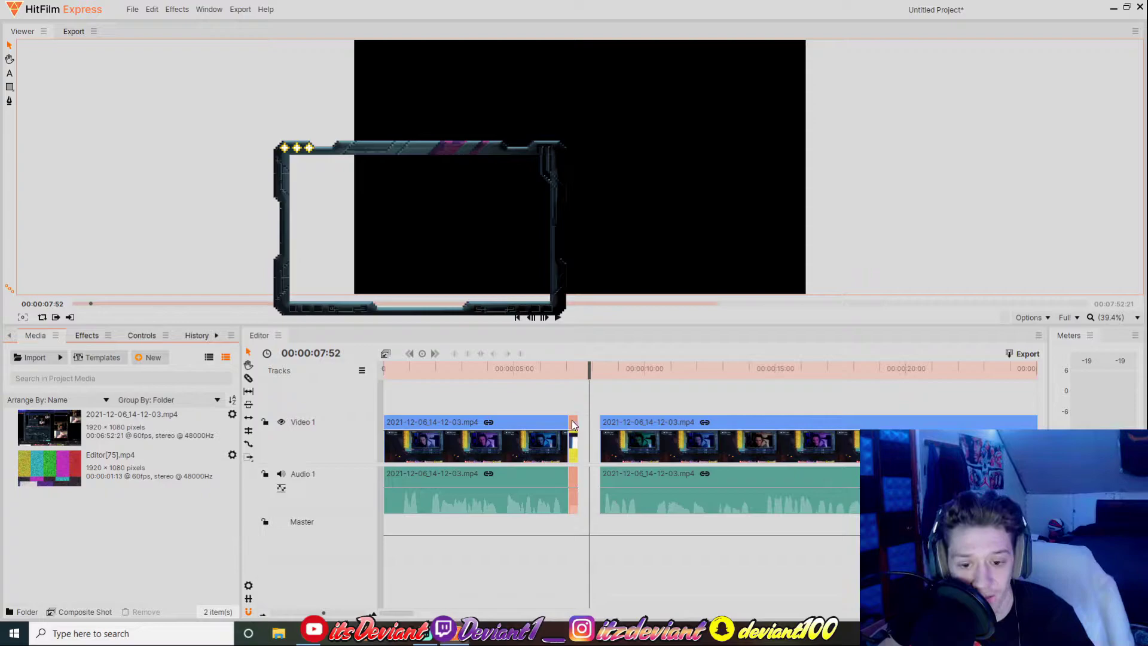
left_click_drag(589, 370, 570, 367)
left_click(563, 315)
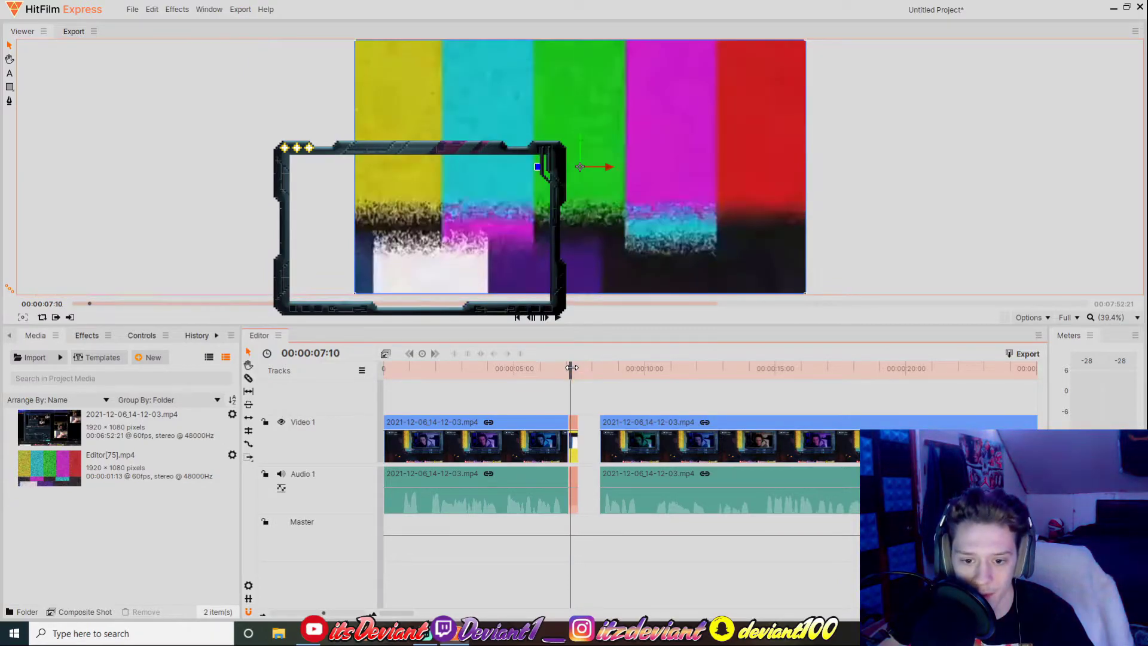
mouse_move(321, 640)
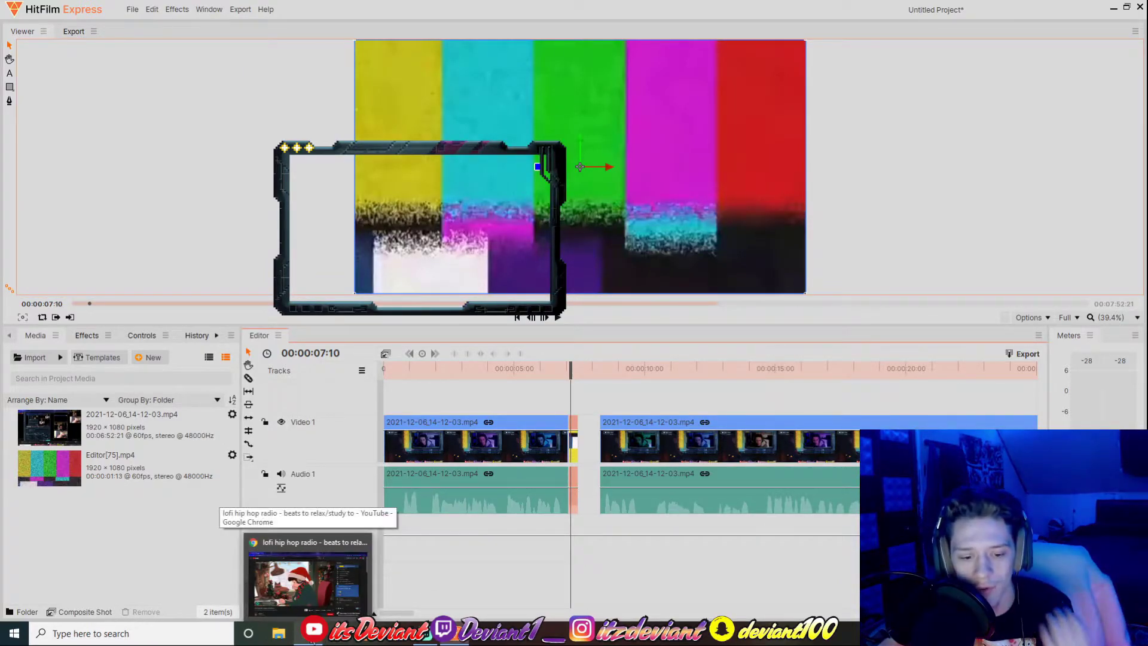
key("ctrl+i")
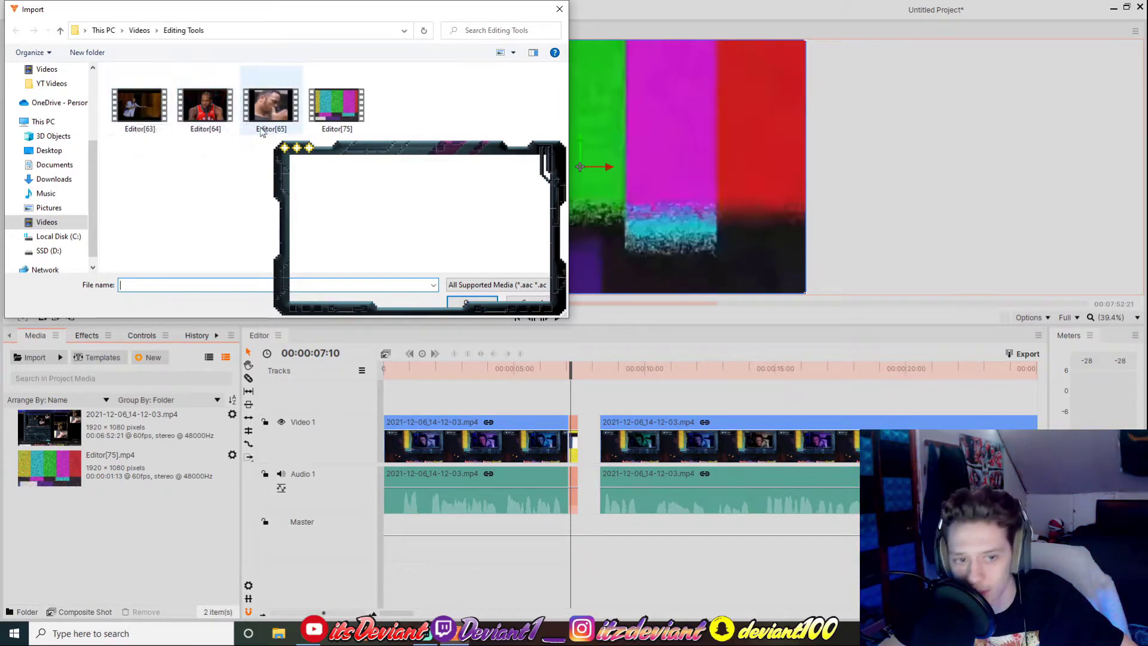
double_click(271, 108)
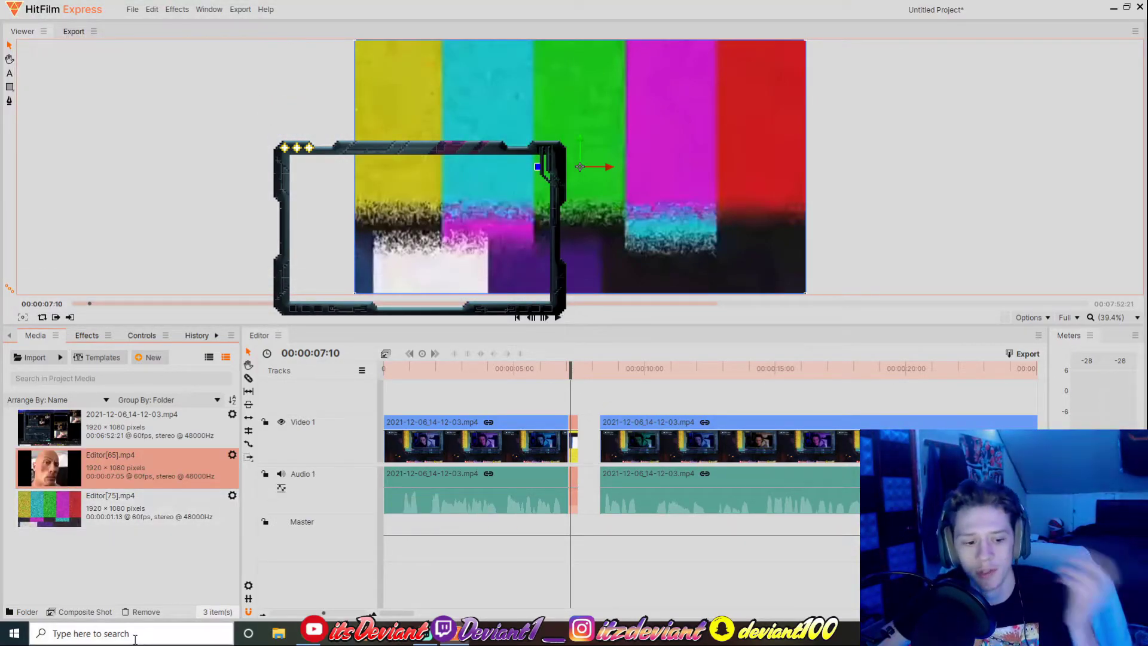
left_click(135, 611)
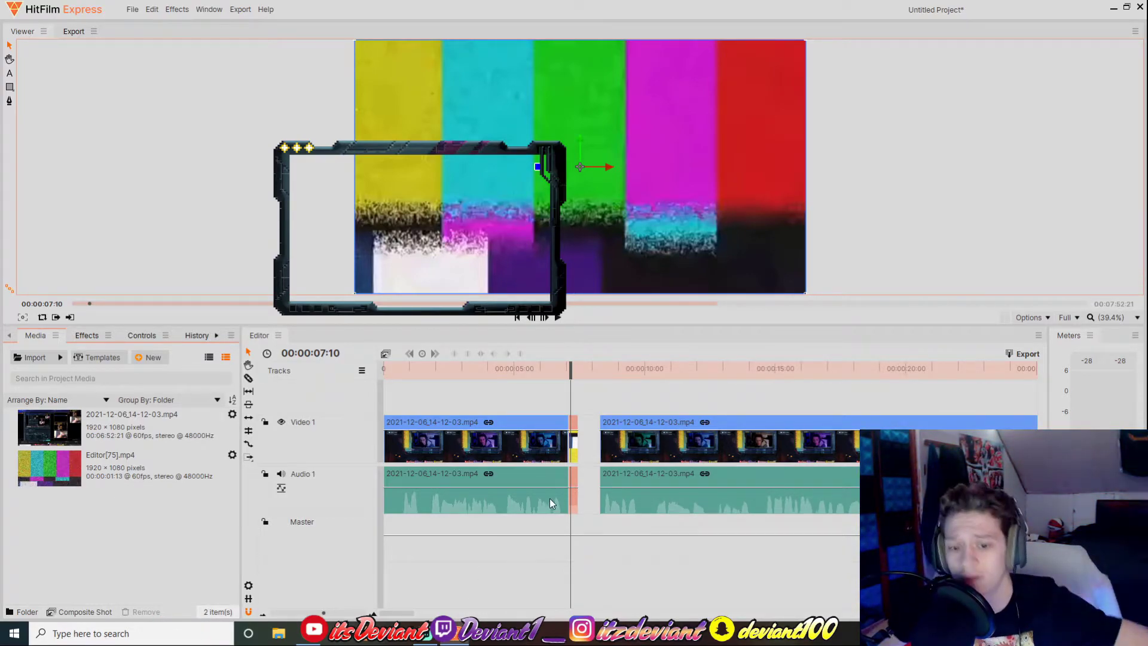
Move the playhead to just before the static transition and zoom the timeline in
left_click_drag(576, 368, 558, 368)
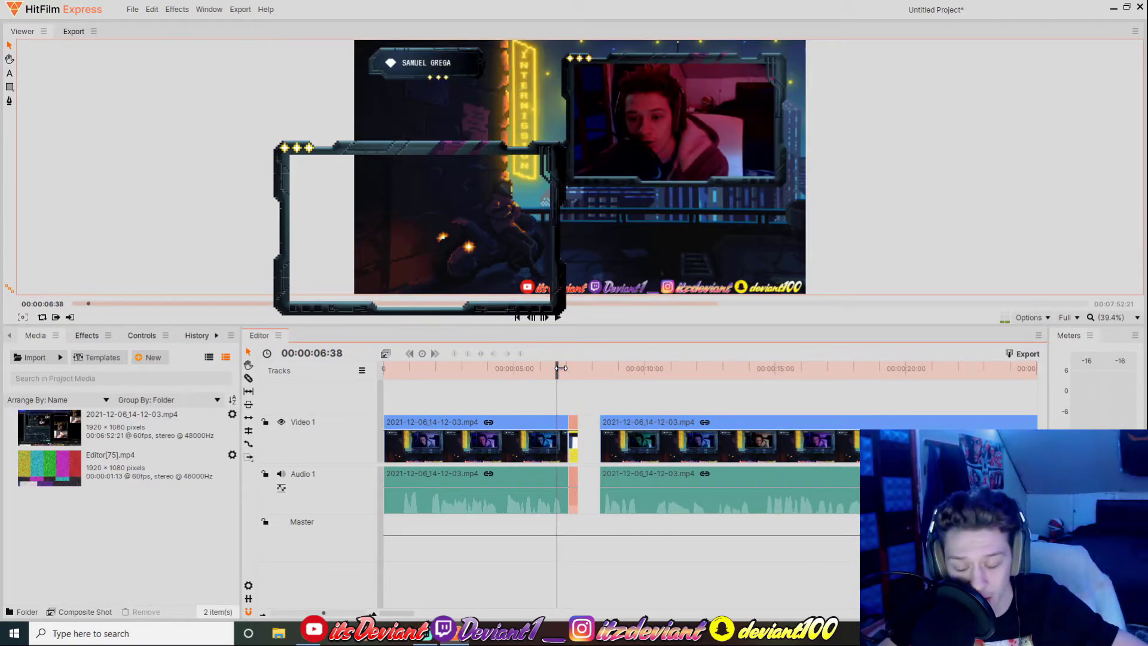
scroll(685, 451, "up", 2)
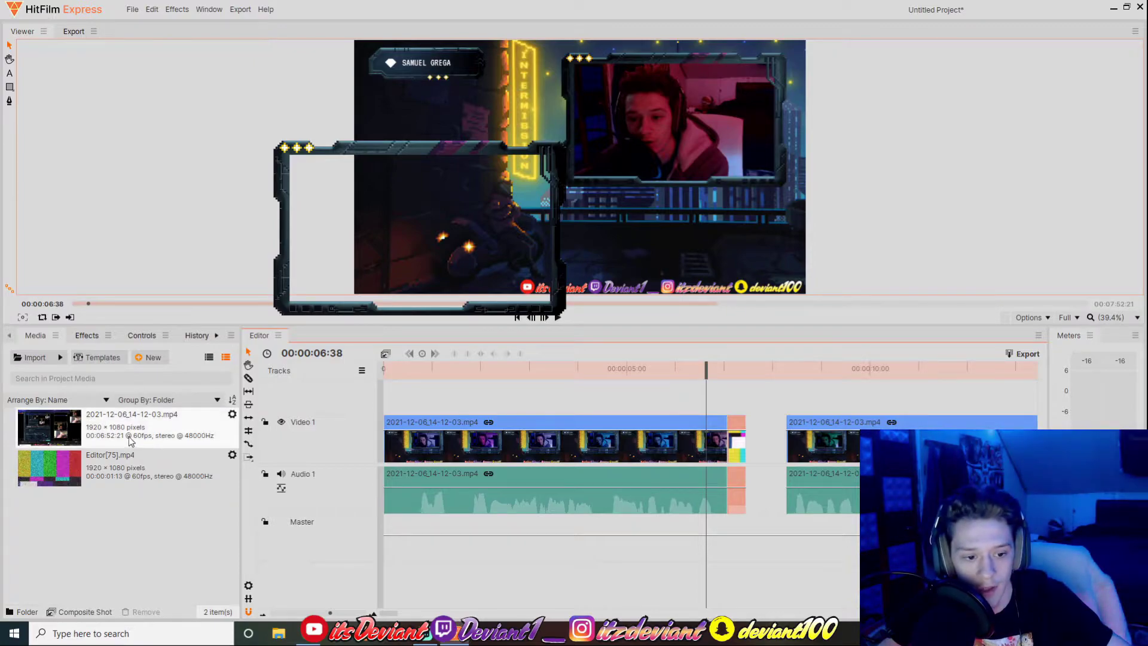
Keep the project settings on the 1080p Full HD @ 60 fps template and confirm
left_click(249, 585)
left_click_drag(544, 154, 616, 119)
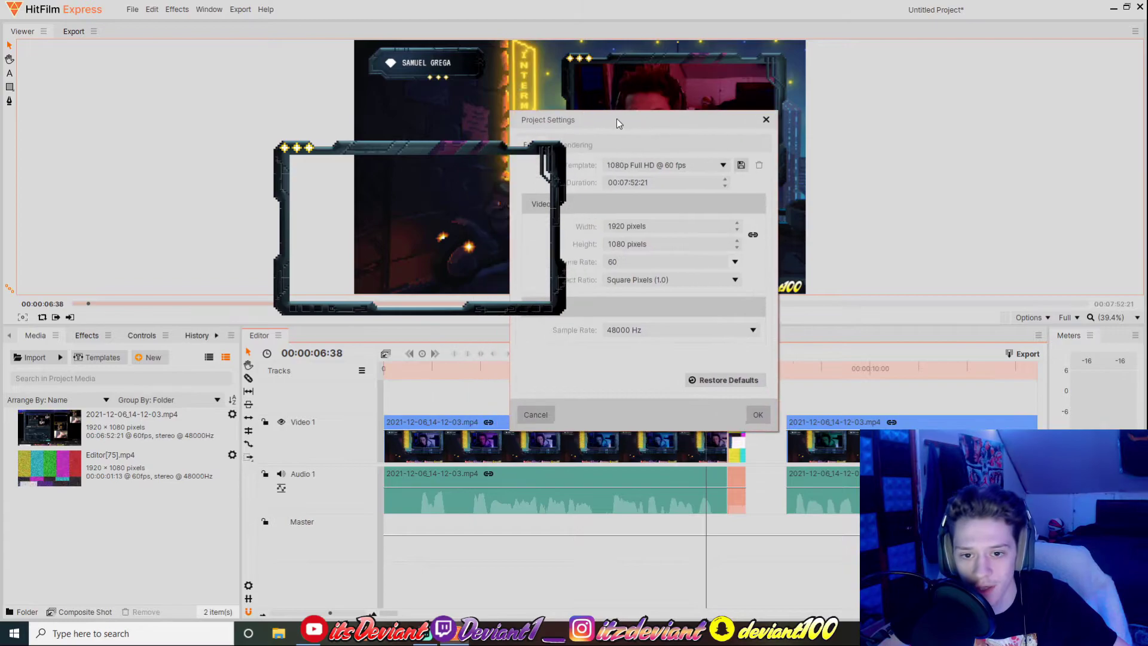
left_click(629, 165)
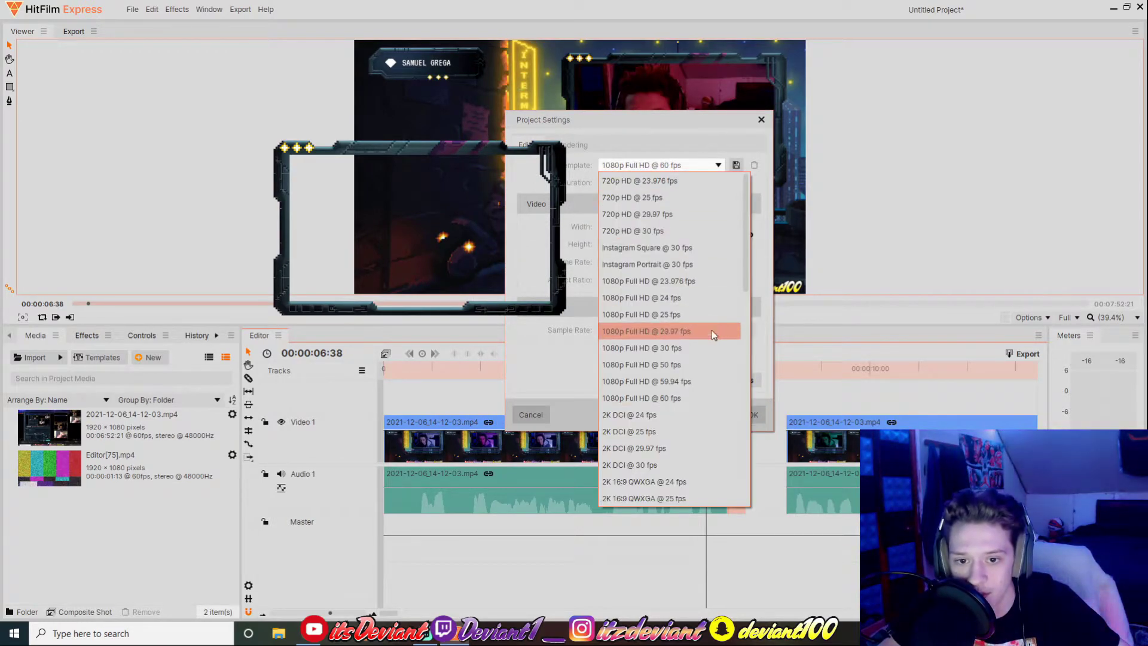
scroll(699, 347, "down", 3)
scroll(692, 367, "up", 5)
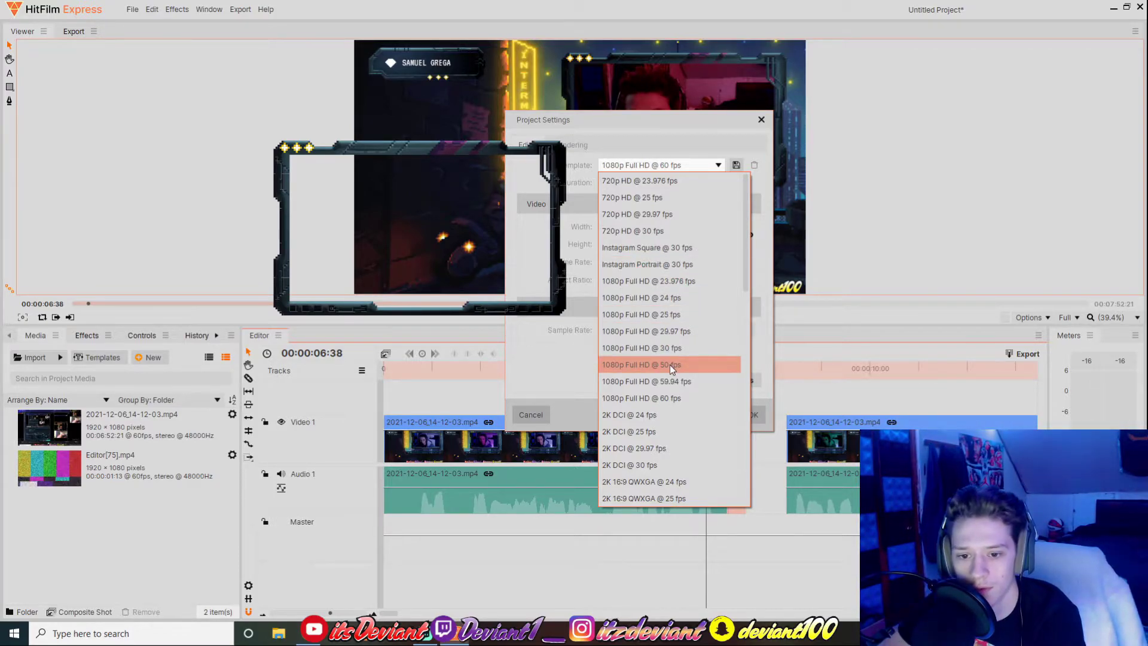
left_click(643, 398)
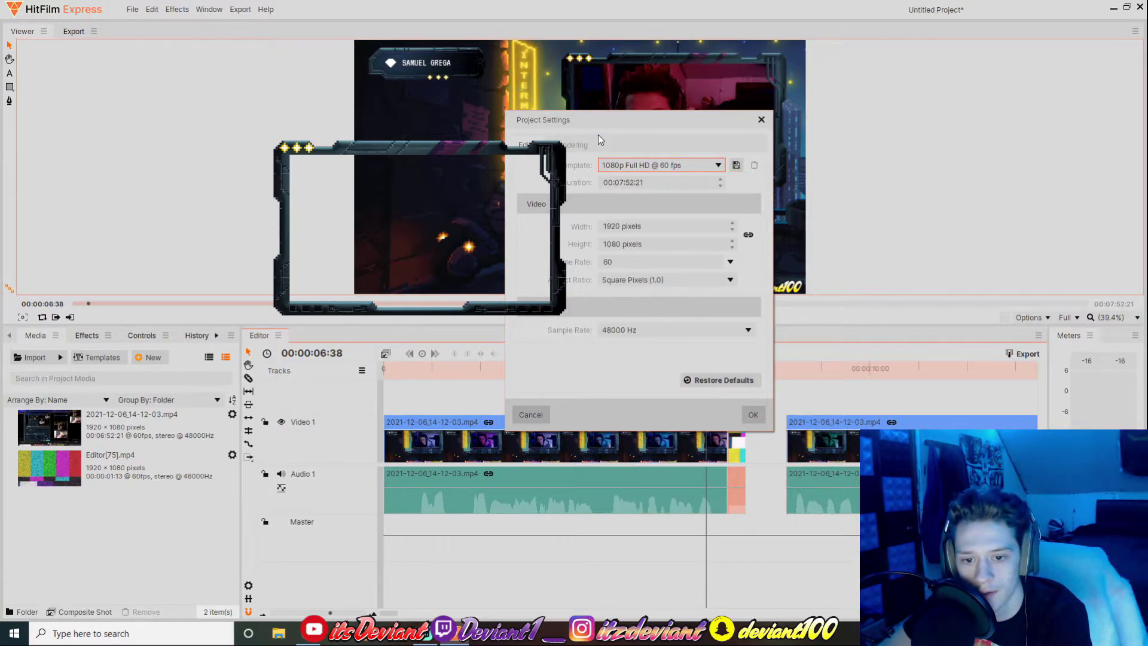
left_click(754, 416)
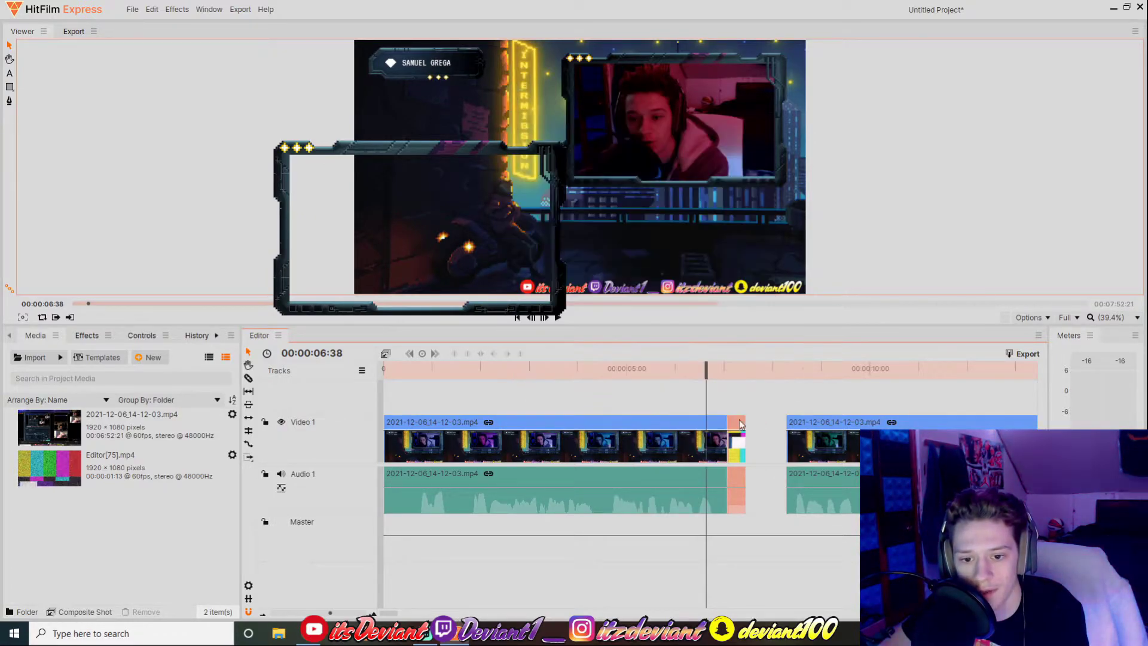
Dismiss the File menu without choosing anything and bring Streamlabs Desktop to the front
left_click(132, 9)
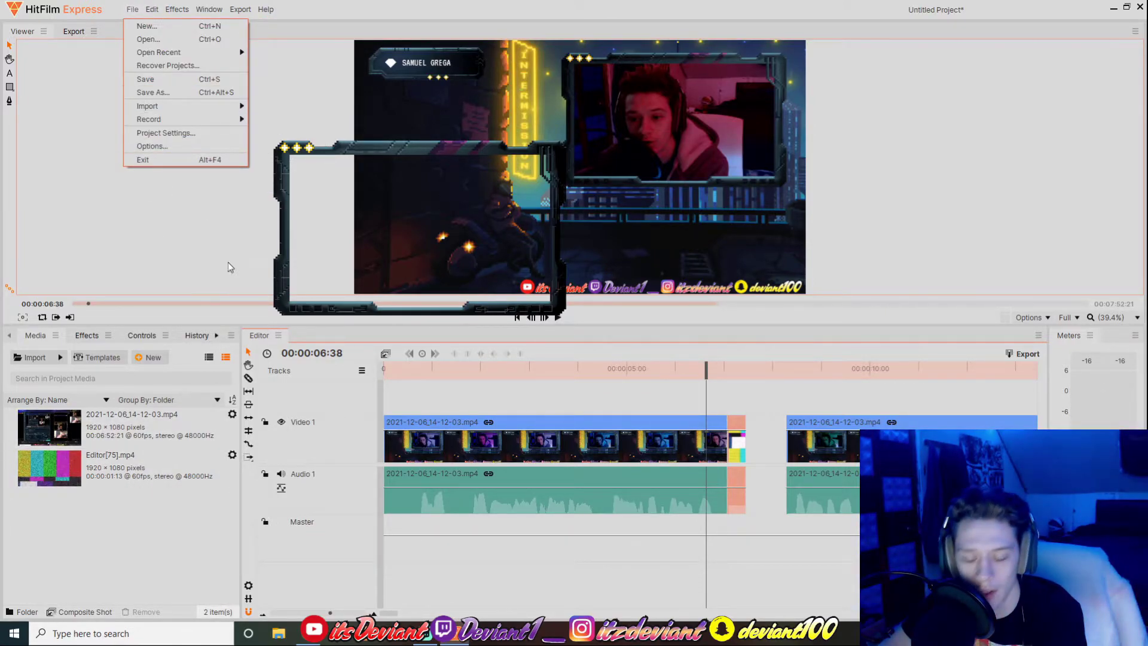
left_click(43, 442)
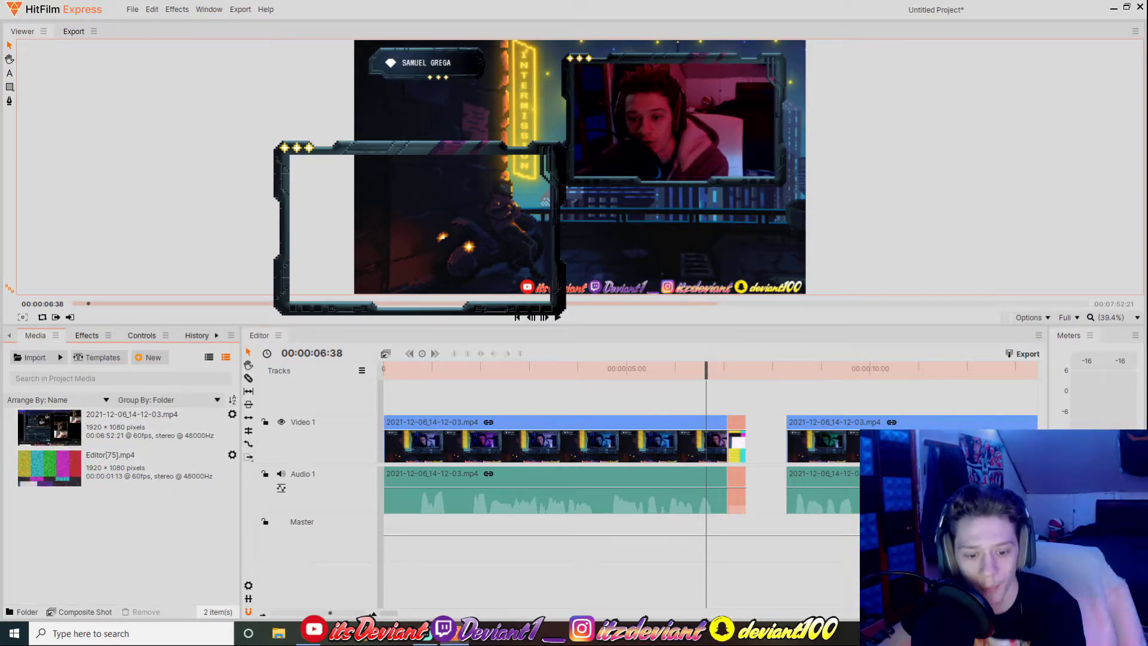
left_click(429, 635)
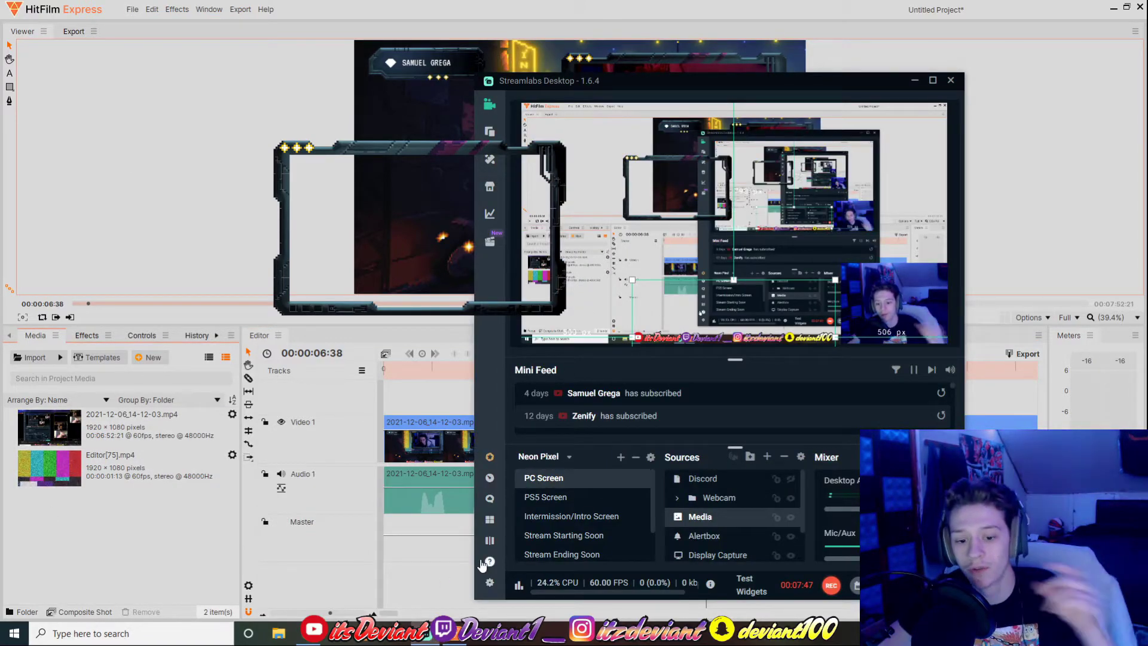
left_click(489, 592)
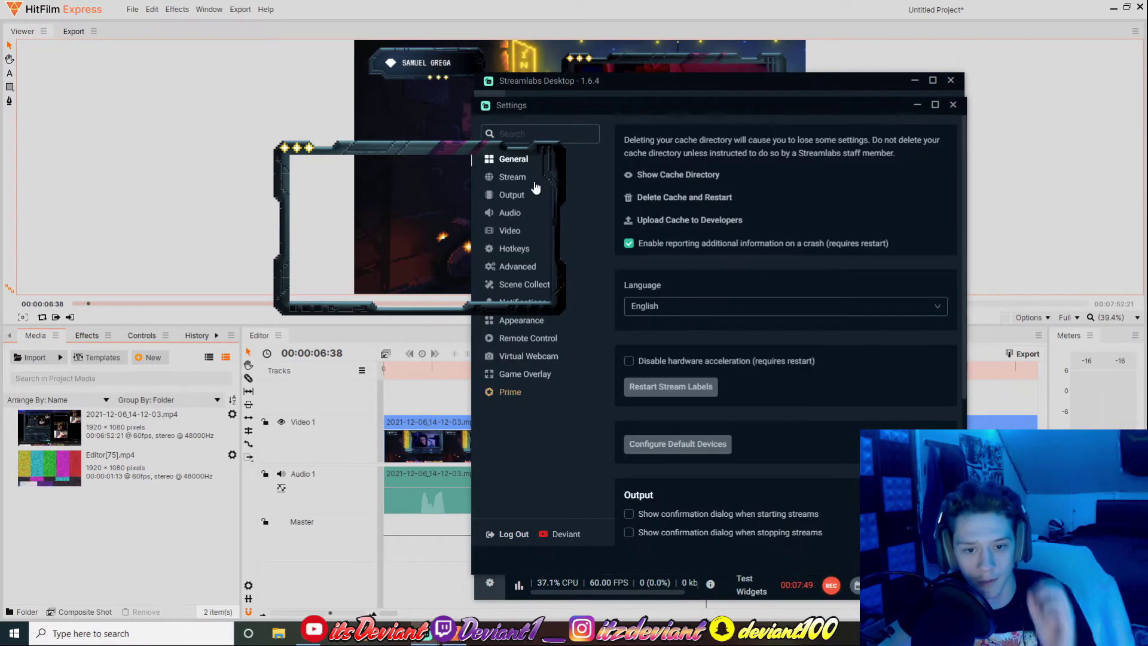
left_click(513, 196)
left_click(510, 214)
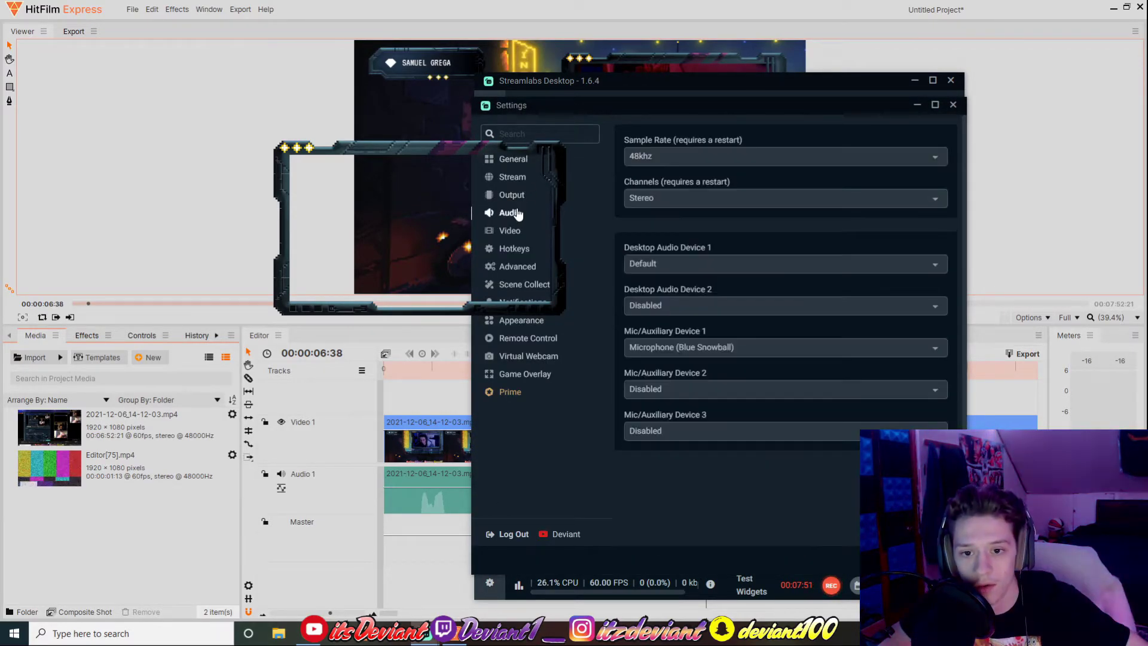
left_click(502, 233)
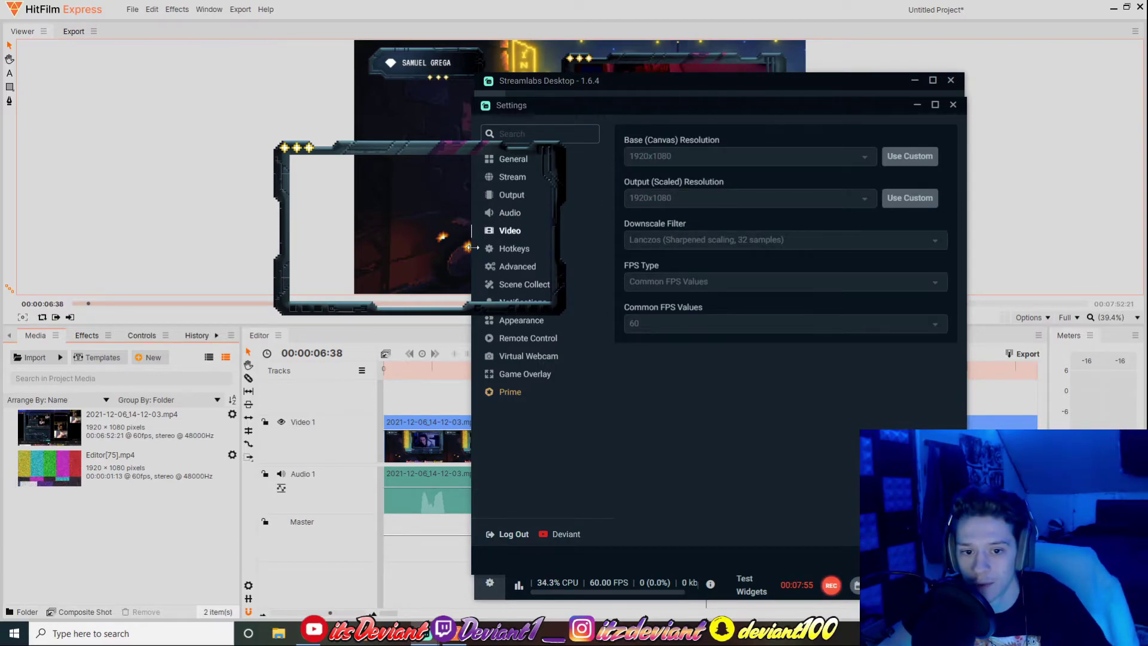
left_click(508, 214)
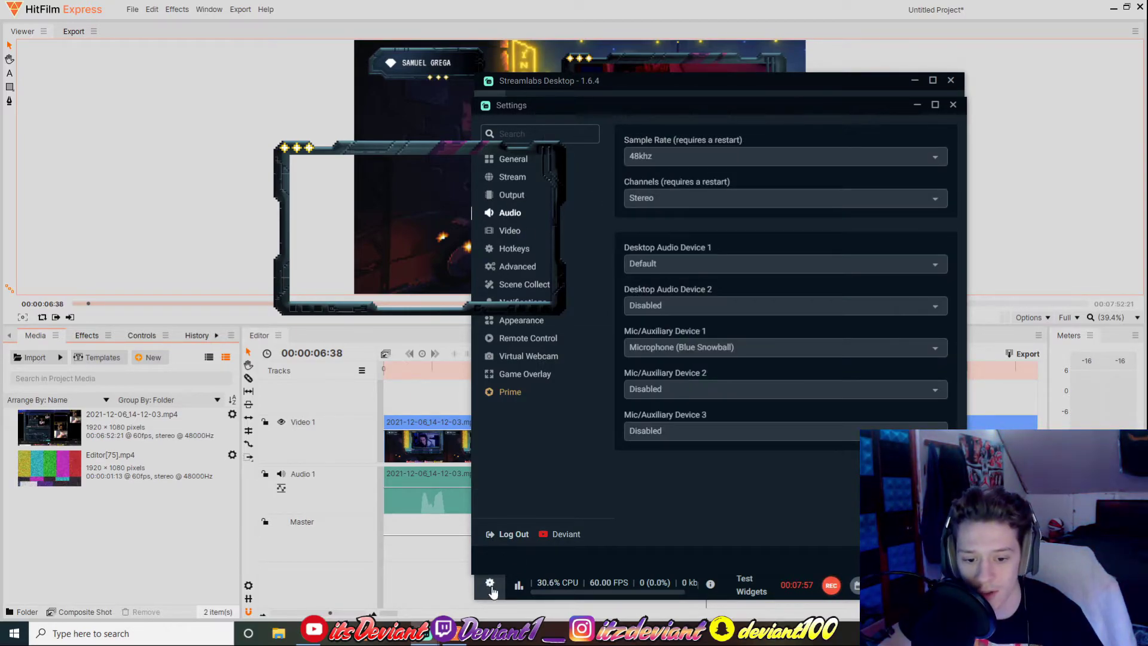
left_click(506, 235)
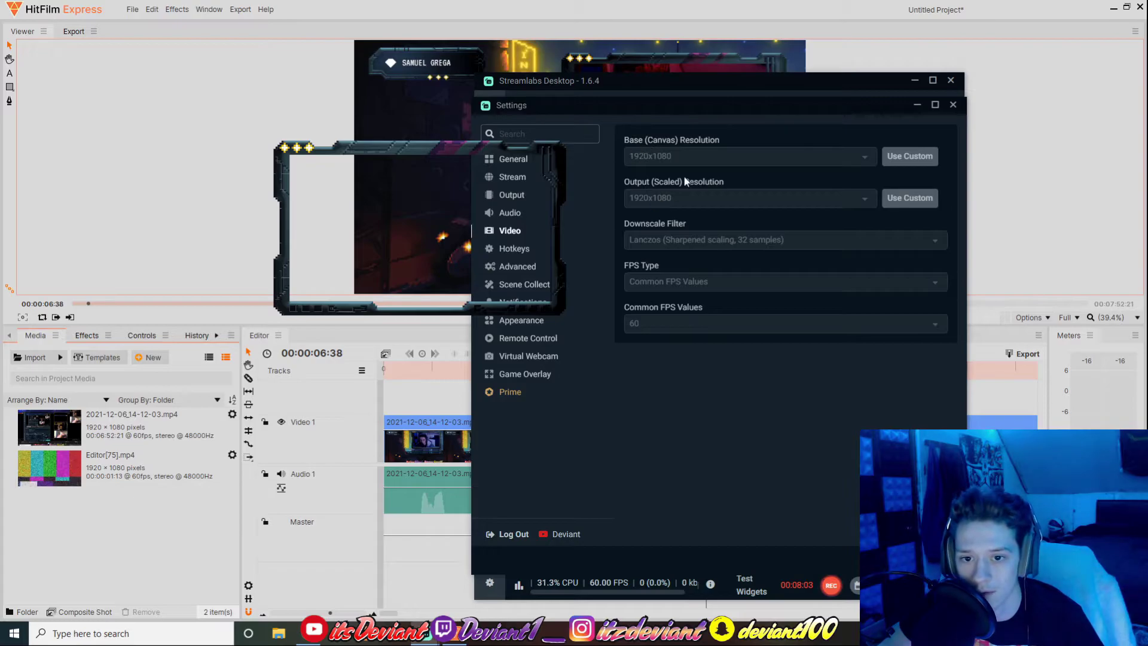
left_click(952, 105)
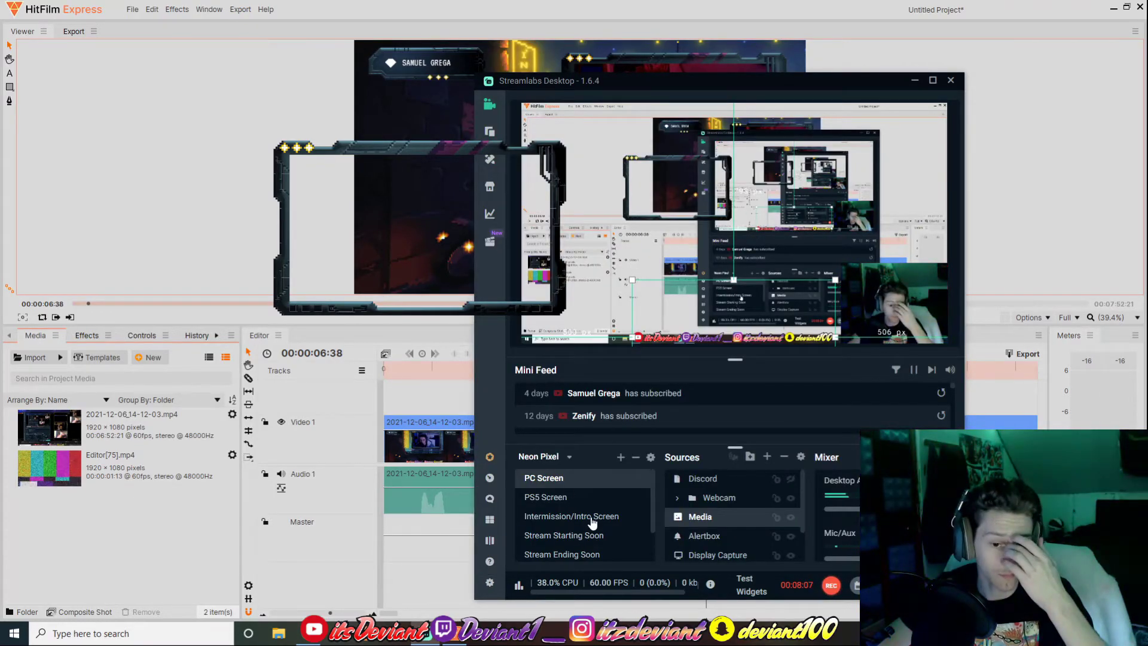
Make Intermission/Intro Screen the live scene, showing the webcam over the neon backdrop
left_click(574, 516)
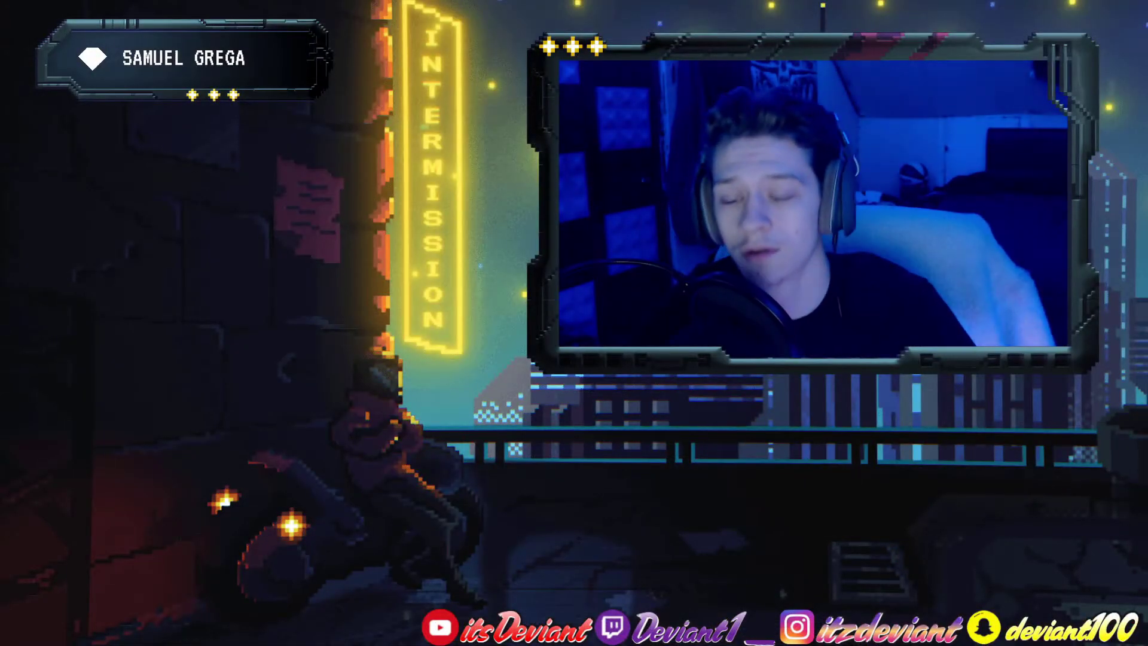